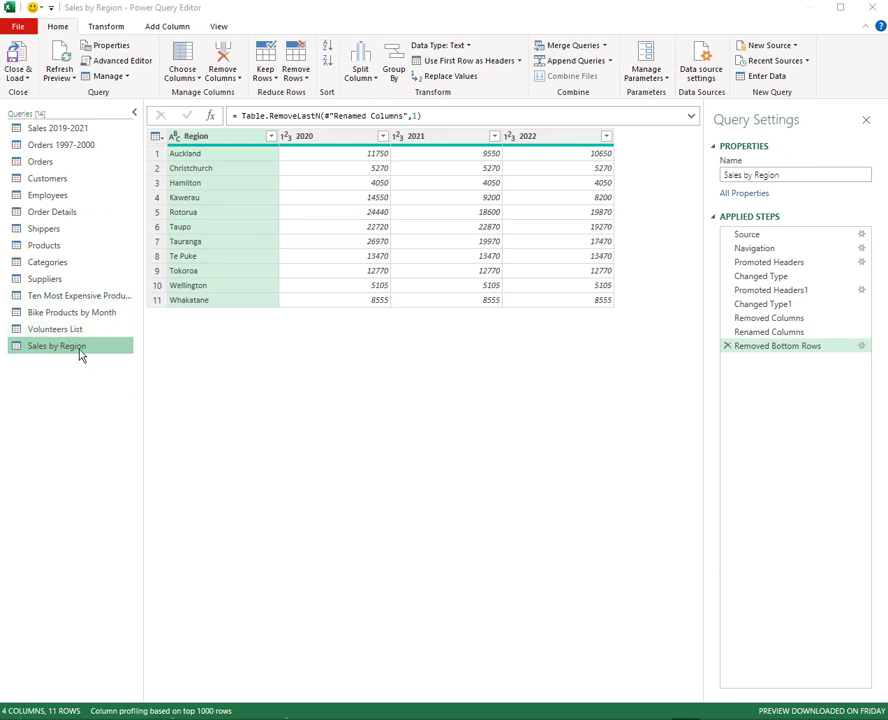
Step: Open the Sales by Region query's name for editing in the query list and leave the edit
{"action": "right_click", "coordinate": [80, 352]}
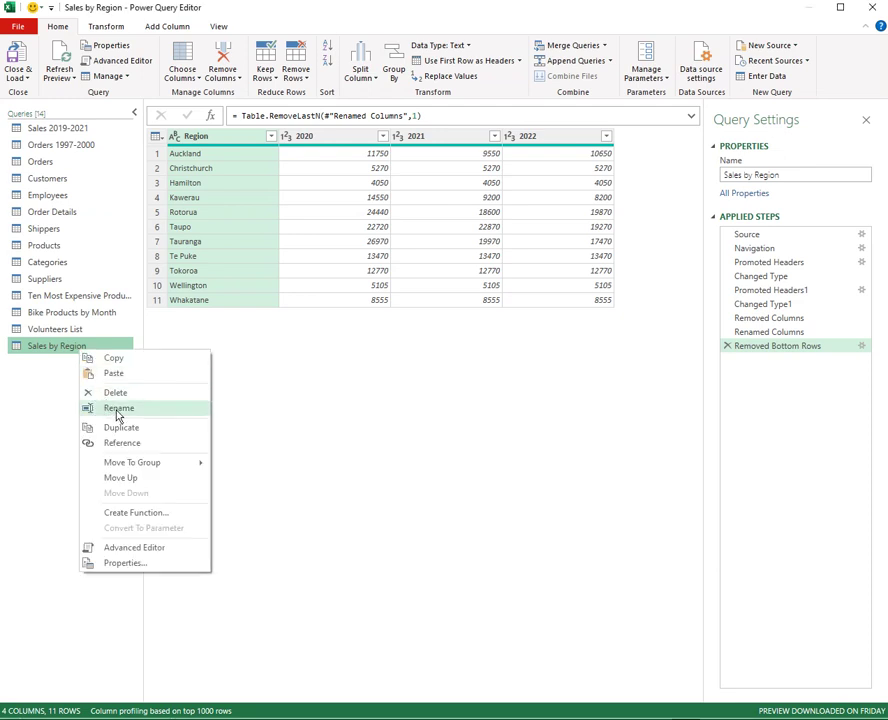
{"action": "left_click", "coordinate": [55, 346]}
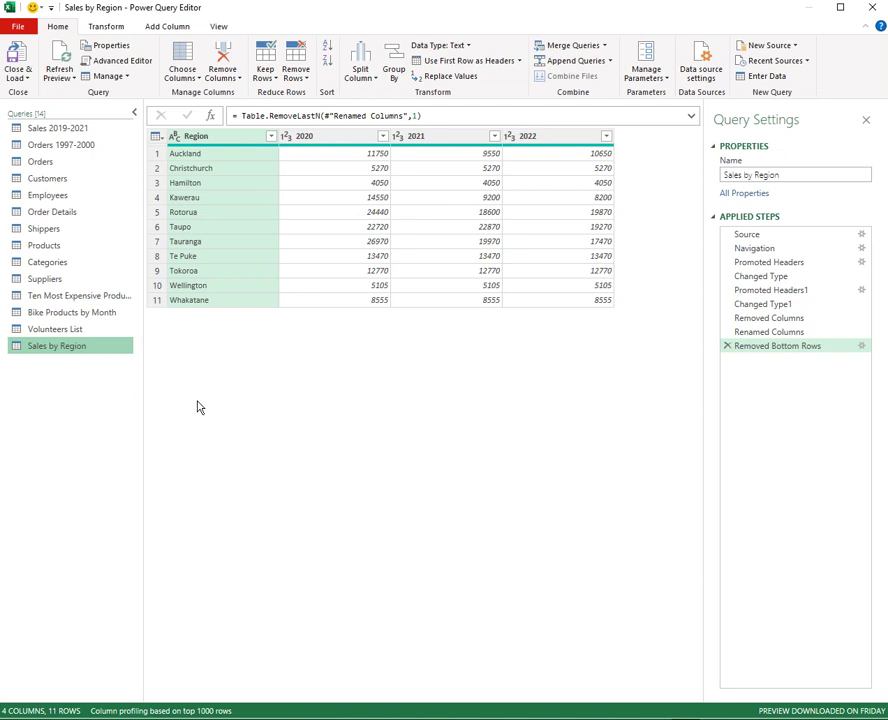
{"action": "key", "text": "F2"}
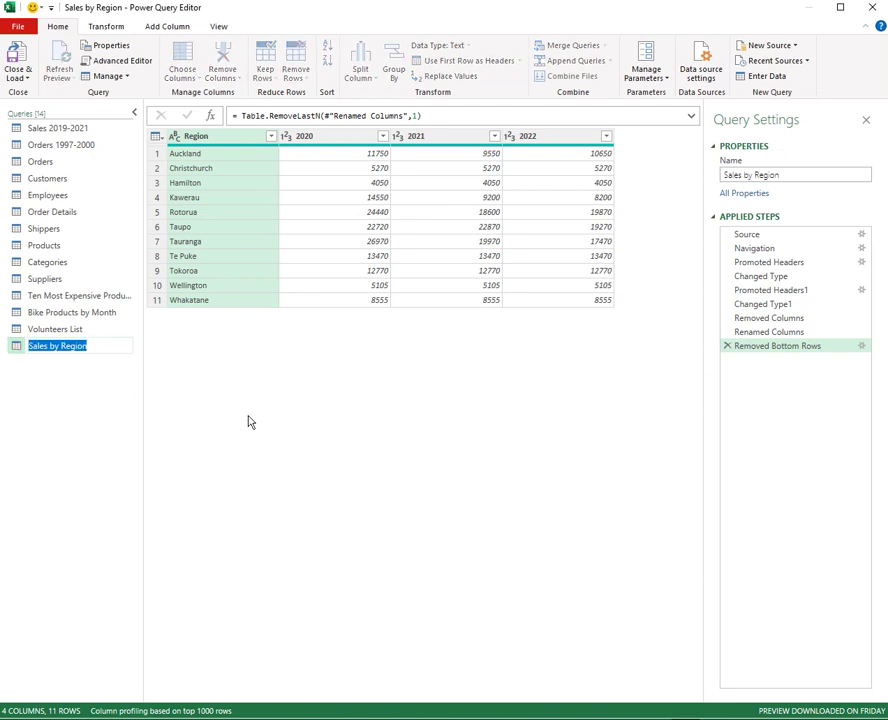
{"action": "key", "text": "Return"}
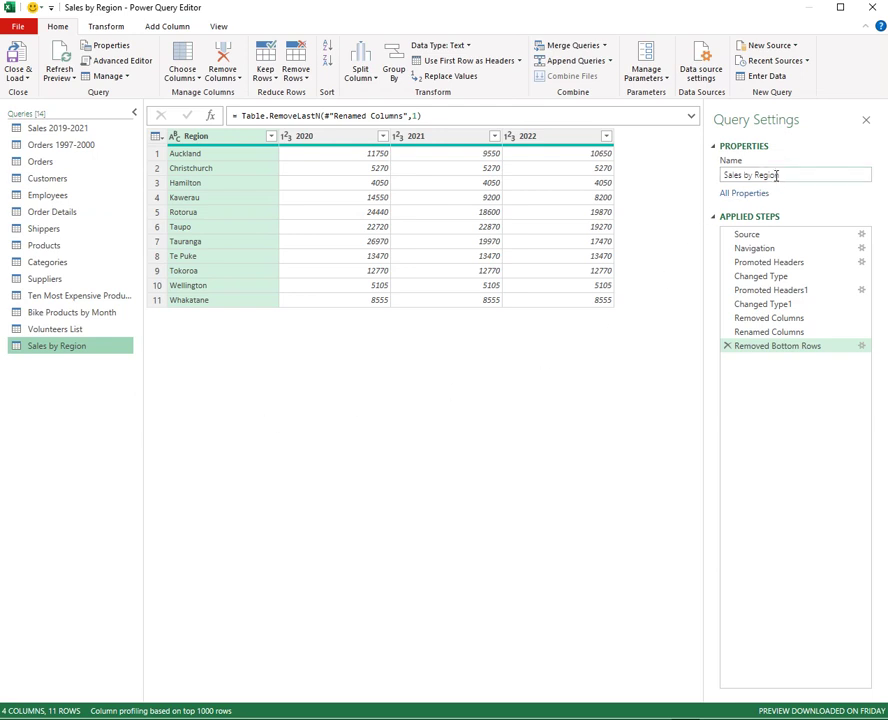
Step: Examine the name, description and Fast Data Load options in the Sales by Region query's properties
{"action": "left_click", "coordinate": [738, 174]}
{"action": "left_click", "coordinate": [757, 196]}
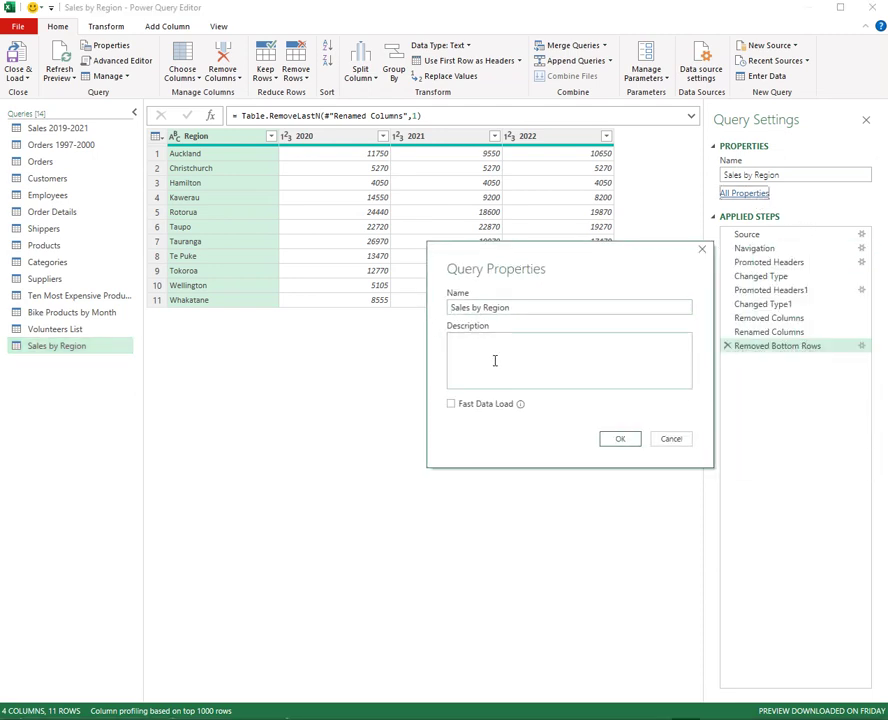
{"action": "left_click", "coordinate": [682, 440]}
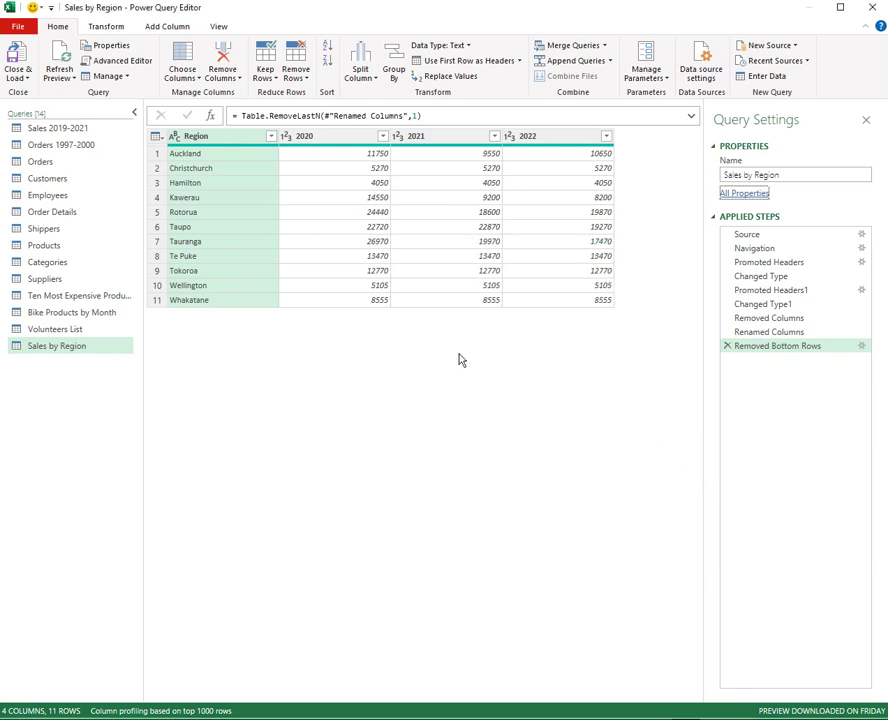
{"action": "left_click", "coordinate": [127, 46]}
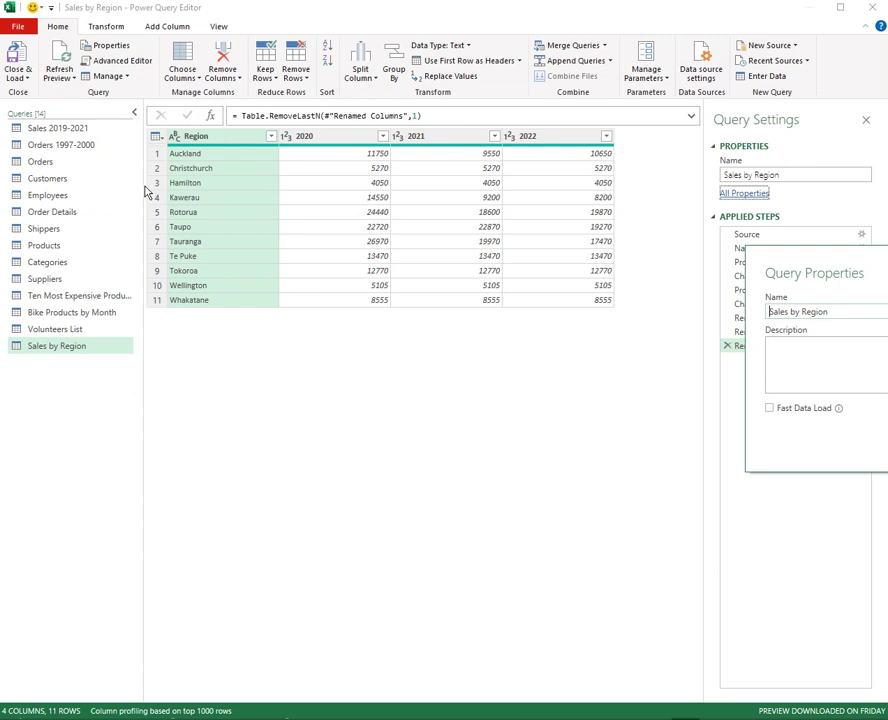
{"action": "left_click_drag", "start_coordinate": [866, 272], "coordinate": [490, 296]}
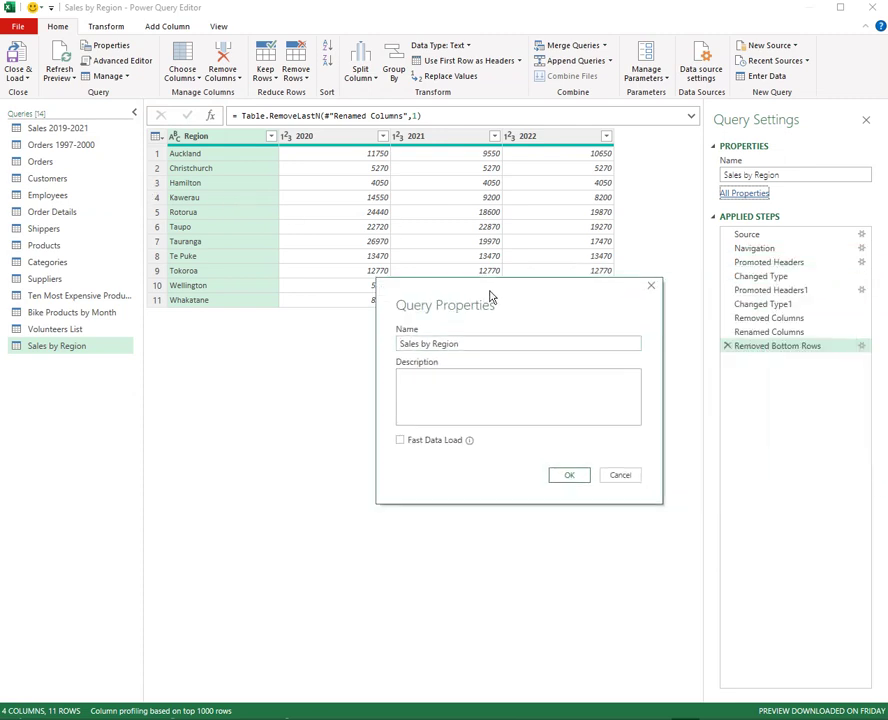
{"action": "left_click", "coordinate": [621, 477]}
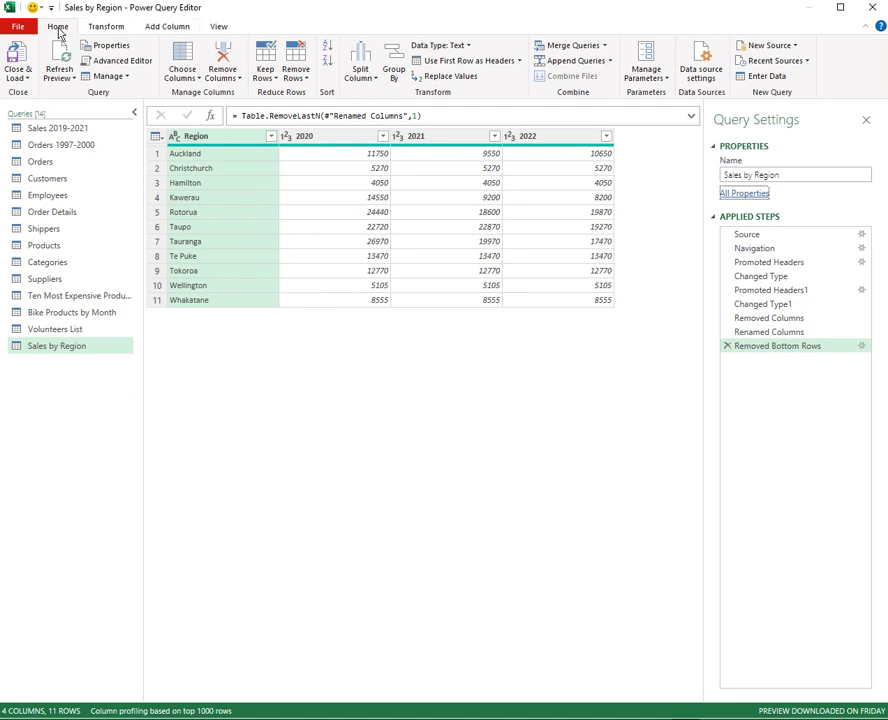
Step: Start deleting the Sales by Region query, but cancel the deletion at the confirmation
{"action": "left_click", "coordinate": [123, 77]}
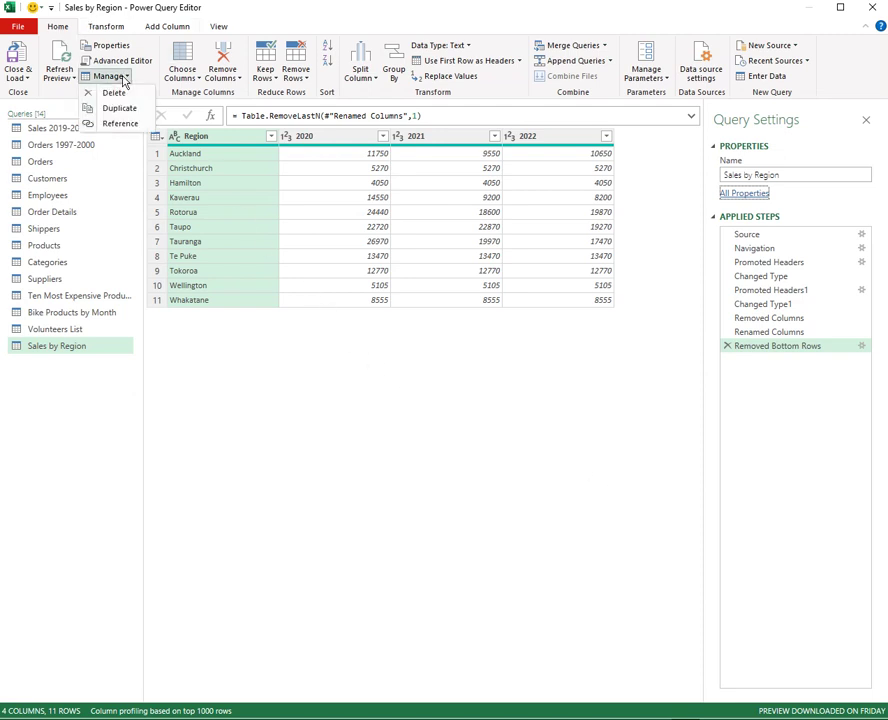
{"action": "left_click", "coordinate": [112, 352]}
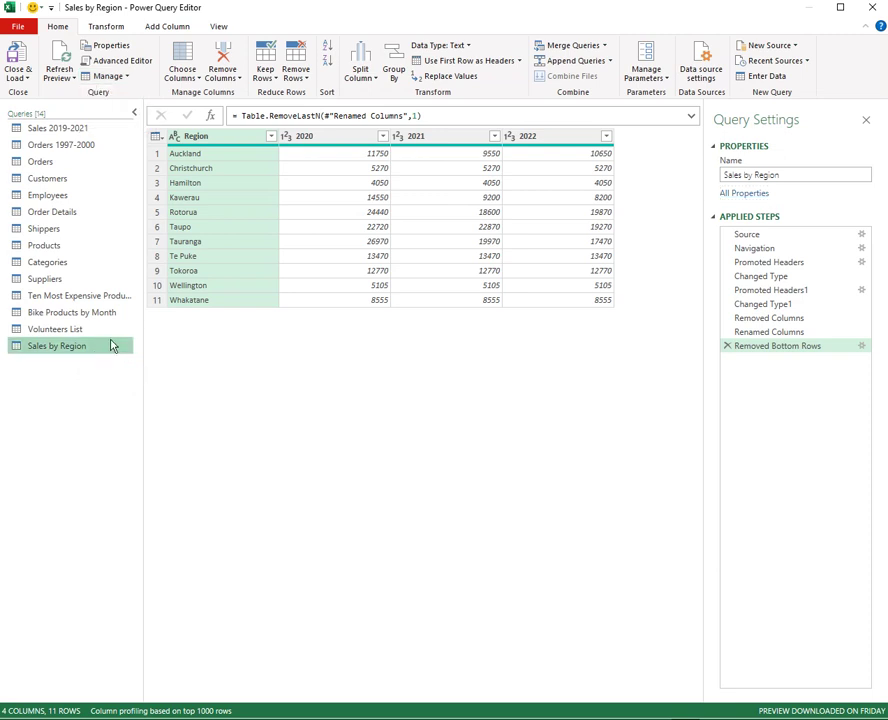
{"action": "key", "text": "Delete"}
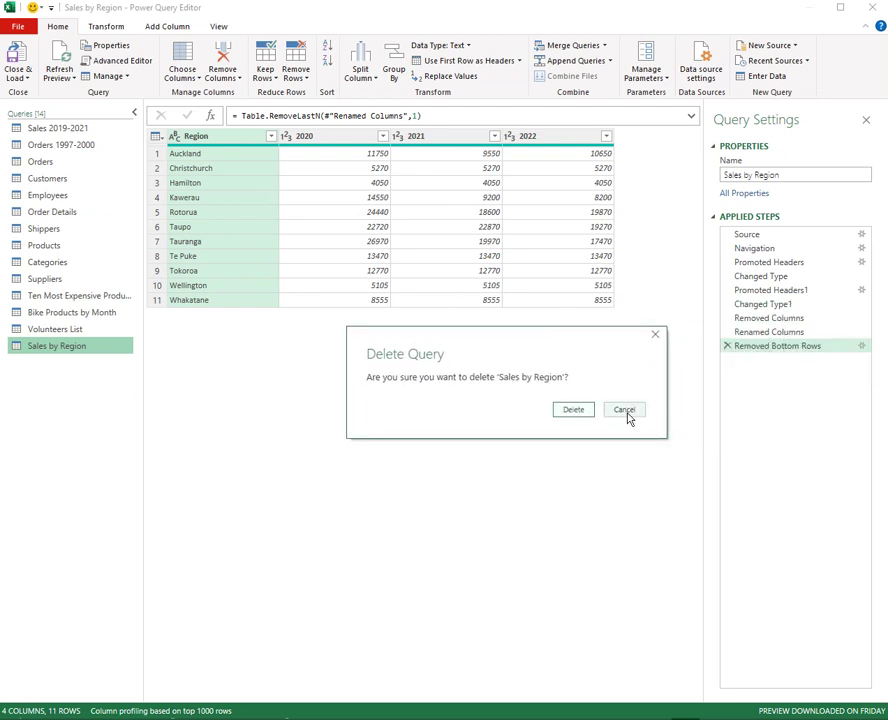
{"action": "left_click", "coordinate": [628, 418]}
{"action": "right_click", "coordinate": [90, 347]}
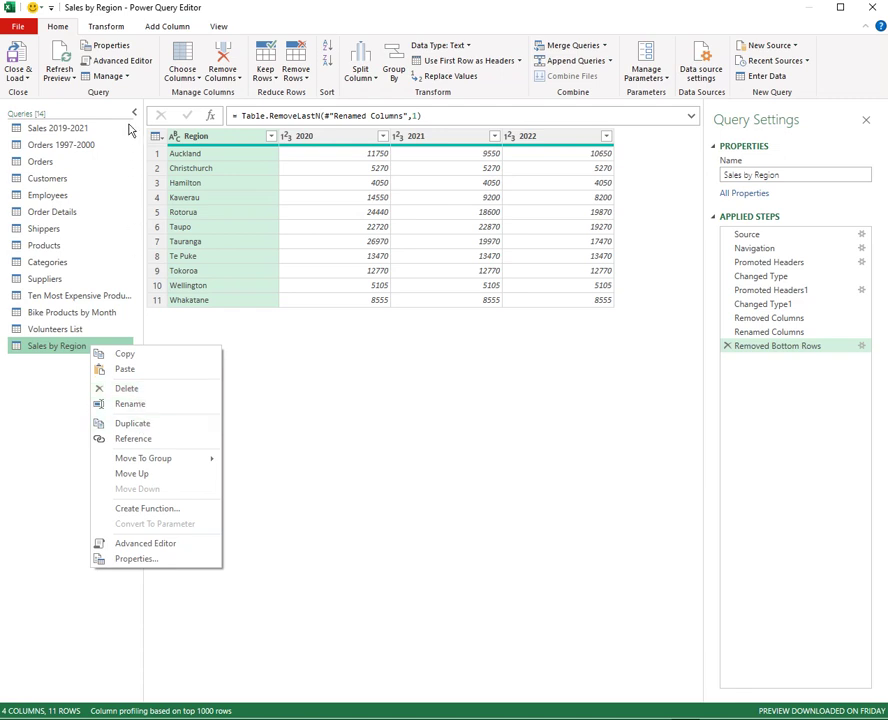
{"action": "left_click", "coordinate": [110, 76]}
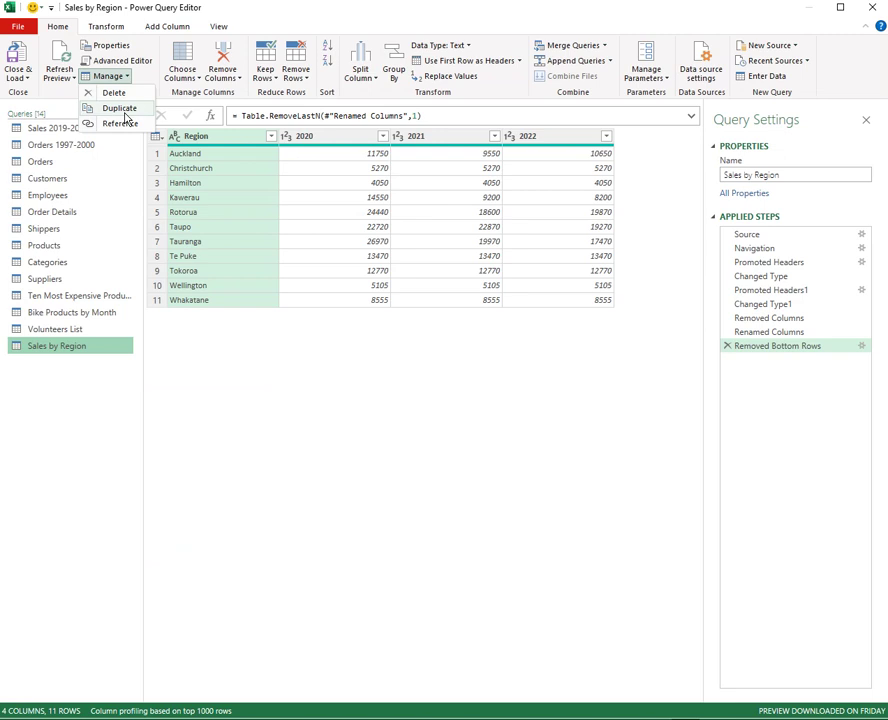
{"action": "right_click", "coordinate": [118, 352]}
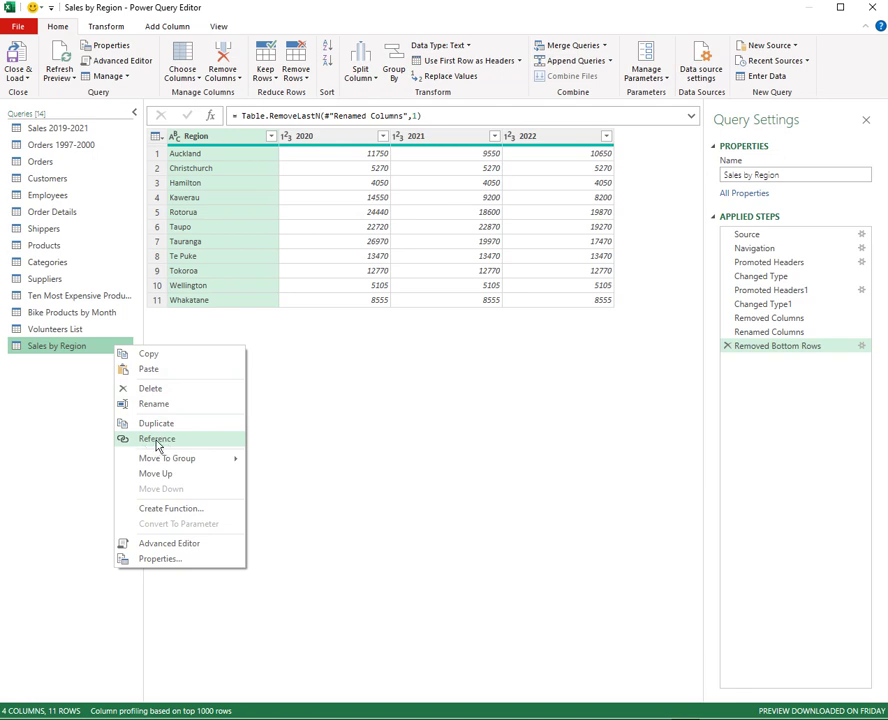
{"action": "left_click", "coordinate": [108, 76]}
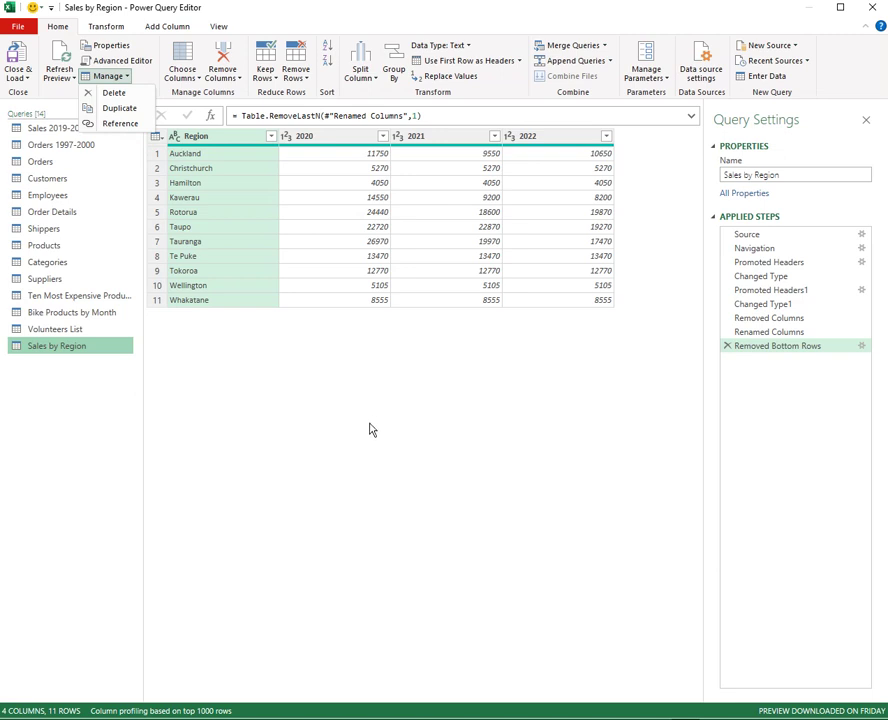
{"action": "left_click", "coordinate": [64, 351]}
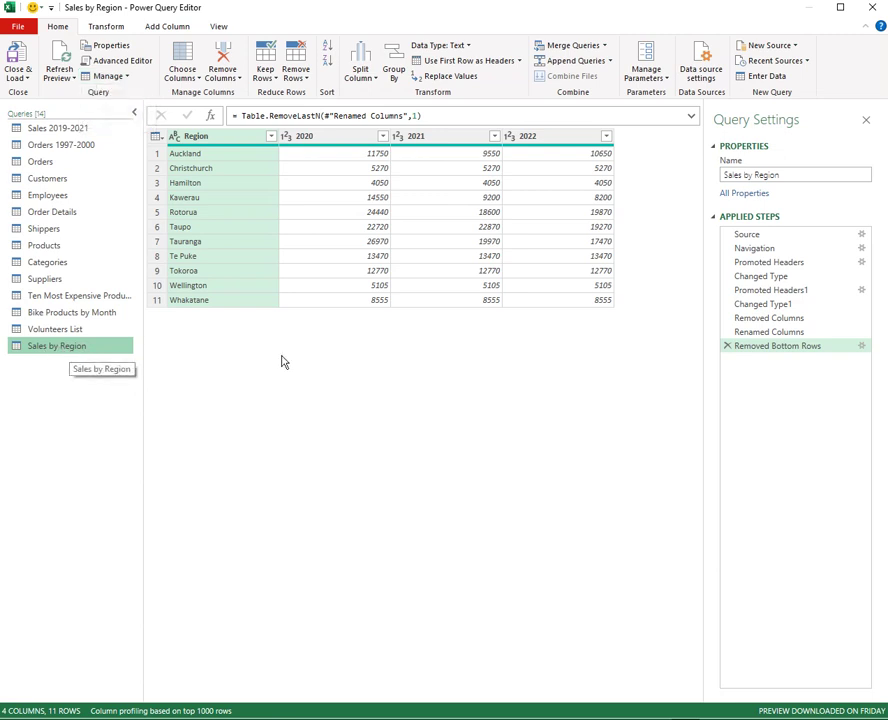
Step: Delete the Removed Bottom Rows step from Sales by Region and remove 1 bottom row from the table again
{"action": "left_click", "coordinate": [727, 346]}
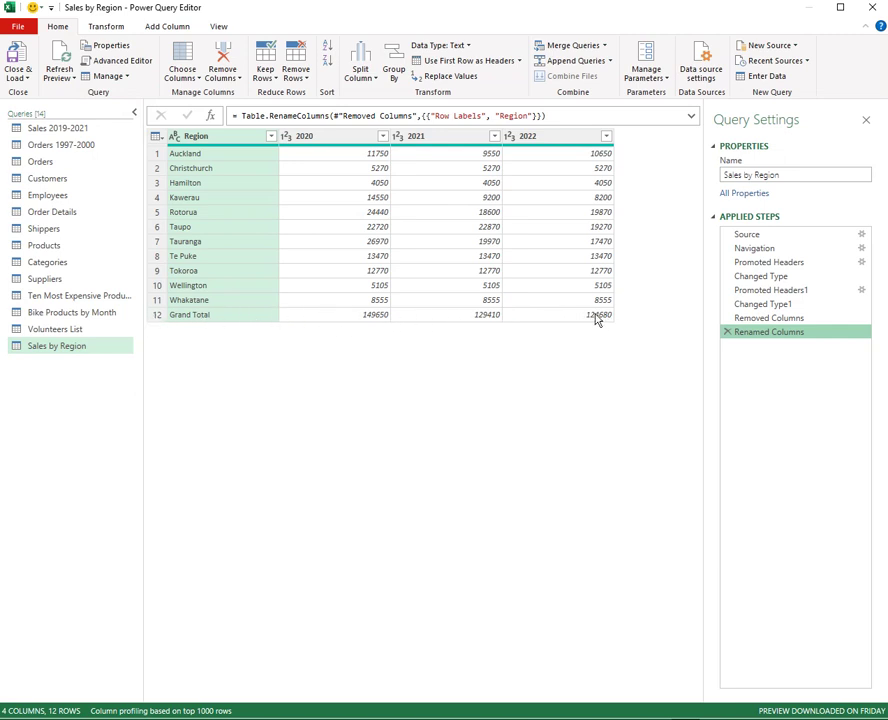
{"action": "left_click", "coordinate": [295, 62]}
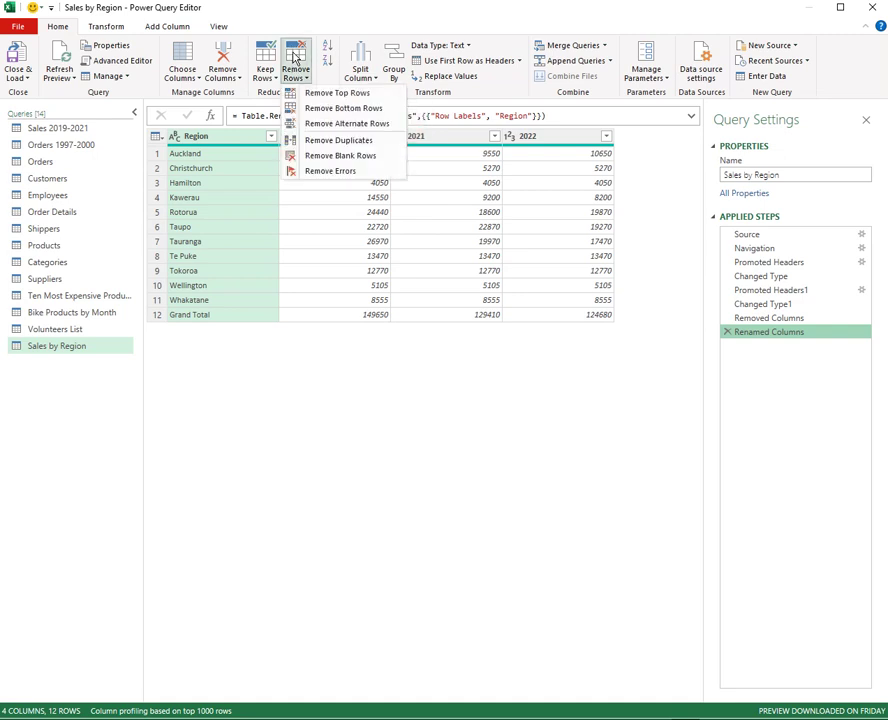
{"action": "left_click", "coordinate": [337, 109]}
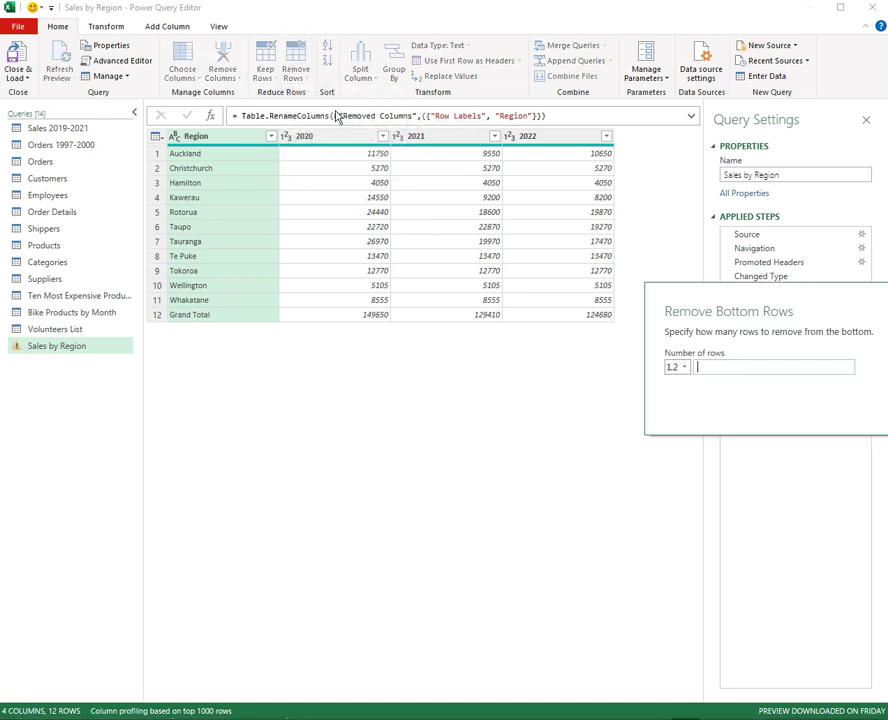
{"action": "left_click_drag", "start_coordinate": [840, 308], "coordinate": [345, 413]}
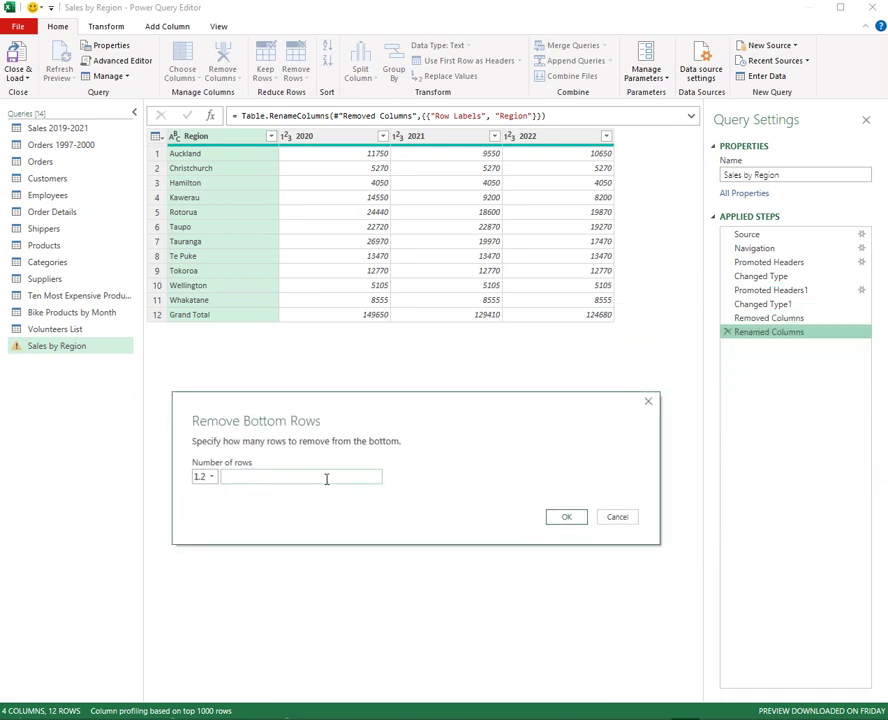
{"action": "type", "text": "1"}
{"action": "left_click", "coordinate": [579, 520]}
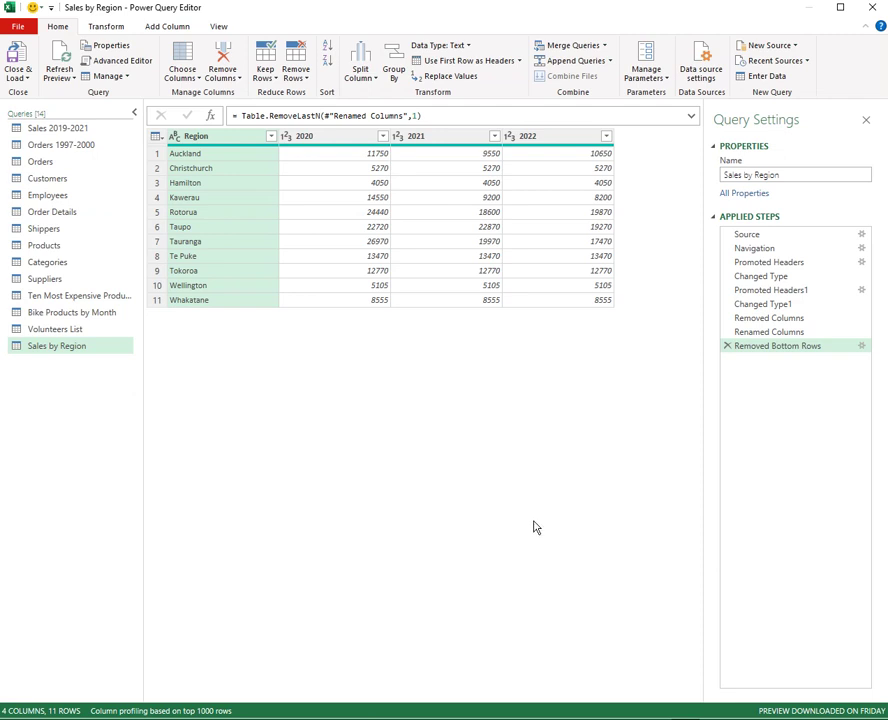
Step: Copy and paste the Sales by Region query and rename the copy as Regional Sales
{"action": "left_click", "coordinate": [40, 348]}
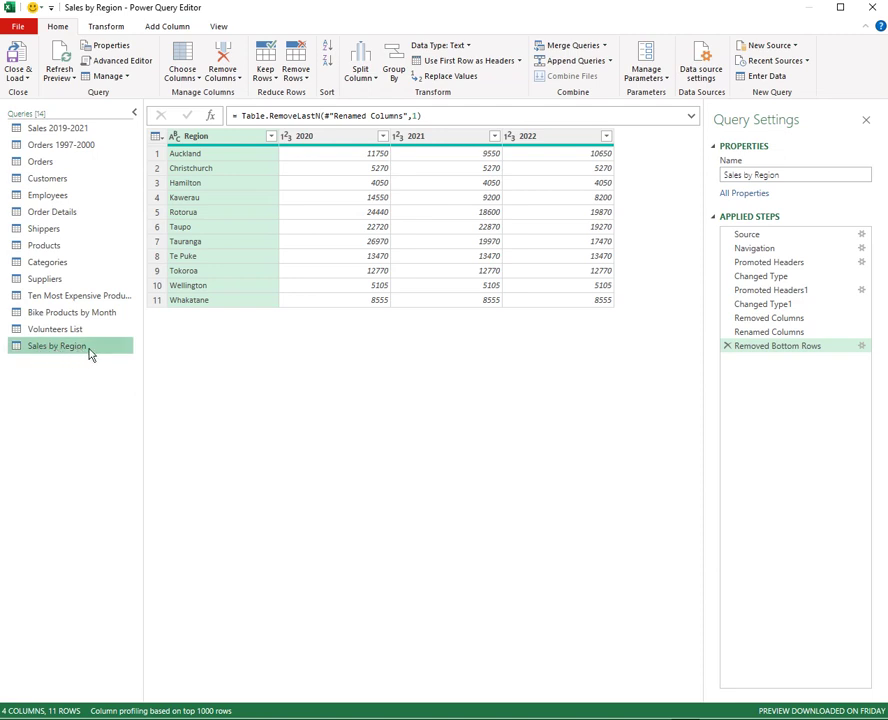
{"action": "key", "text": "ctrl+v"}
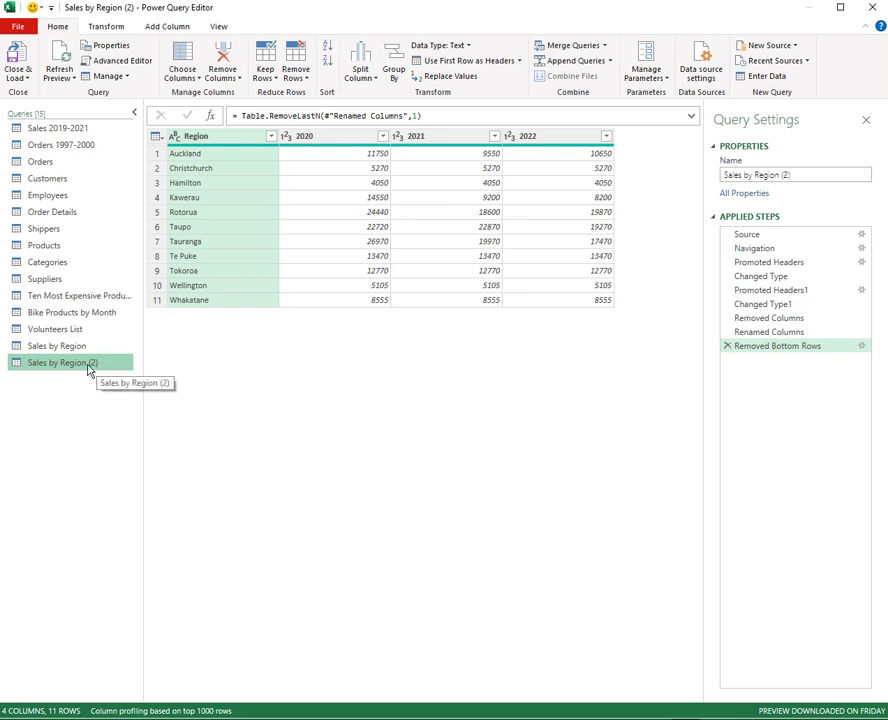
{"action": "key", "text": "F2"}
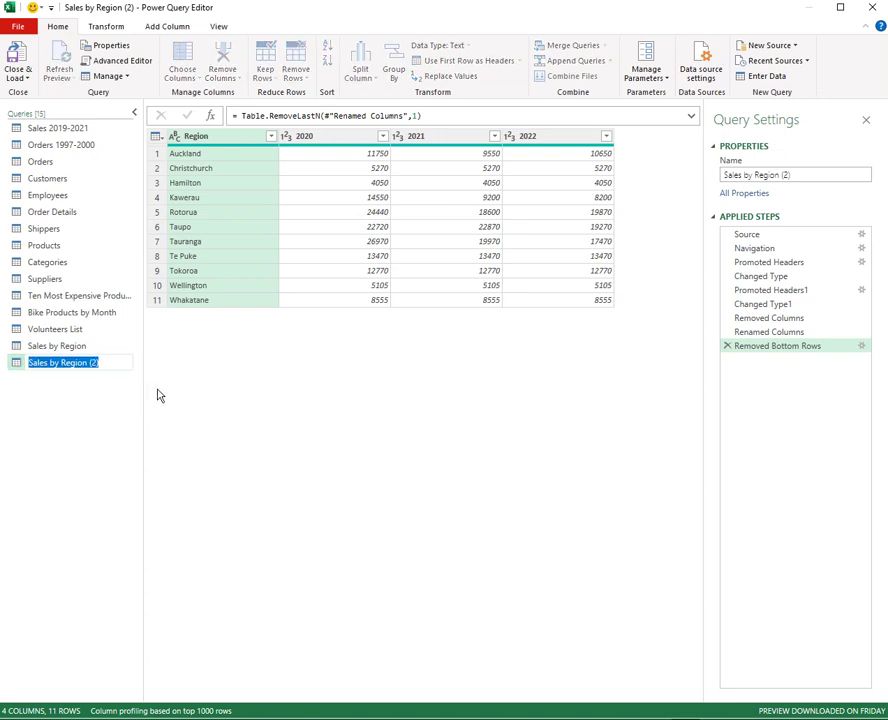
{"action": "type", "text": "R"}
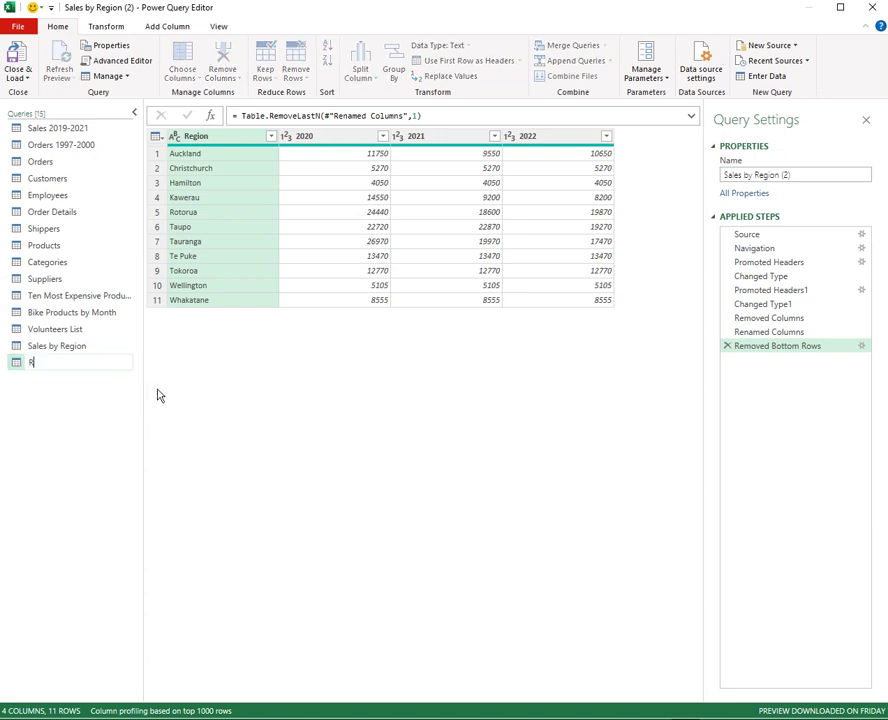
{"action": "type", "text": "egional Sales"}
{"action": "key", "text": "Return"}
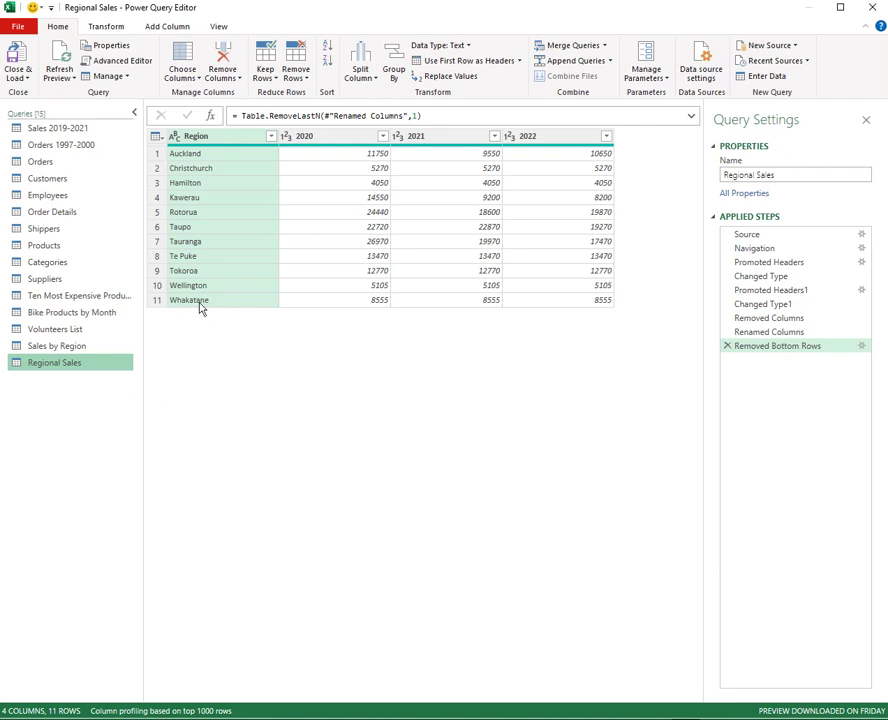
Step: Reverse the row order of Regional Sales twice, and delete both reversing steps from the applied steps
{"action": "left_click", "coordinate": [119, 33]}
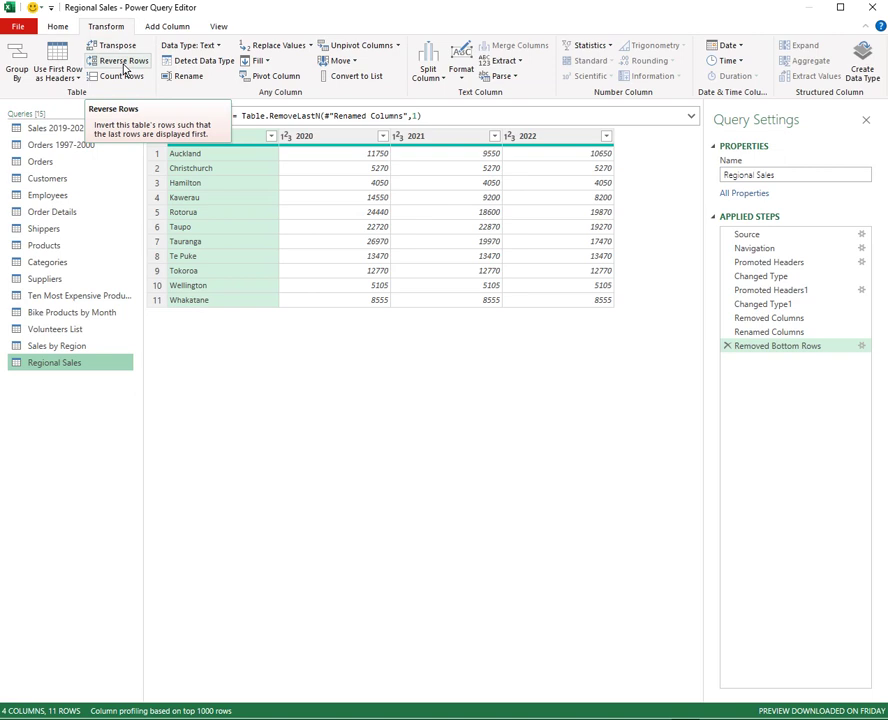
{"action": "left_click", "coordinate": [124, 62]}
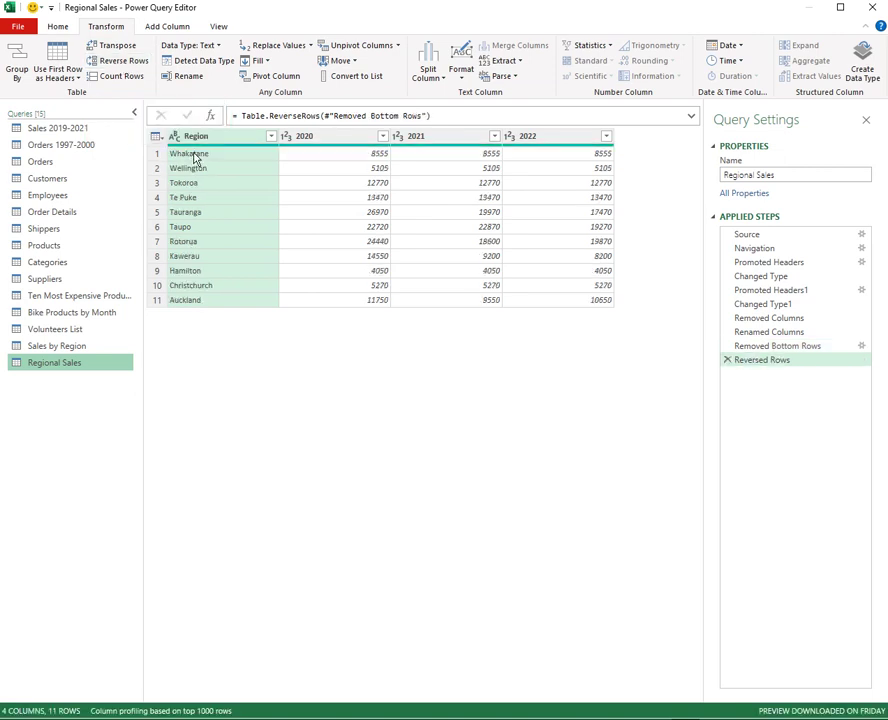
{"action": "left_click", "coordinate": [121, 62]}
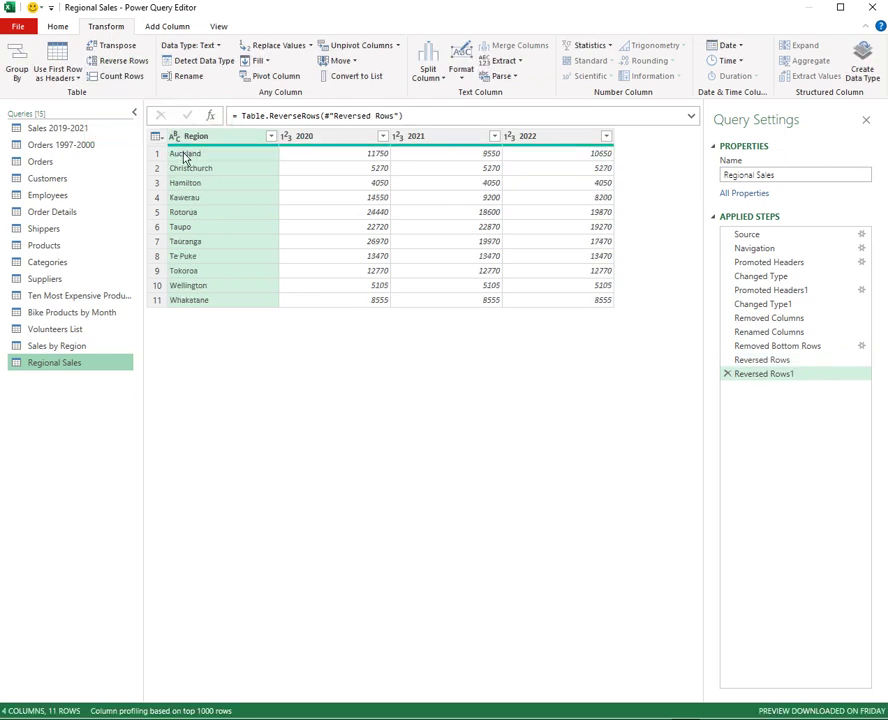
{"action": "left_click", "coordinate": [728, 376]}
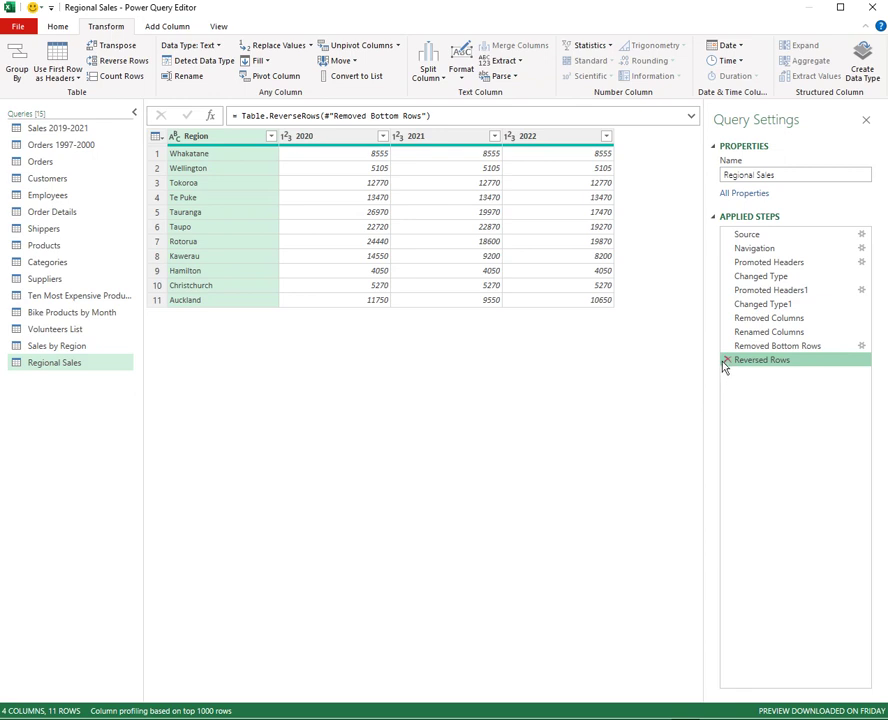
{"action": "left_click", "coordinate": [728, 361]}
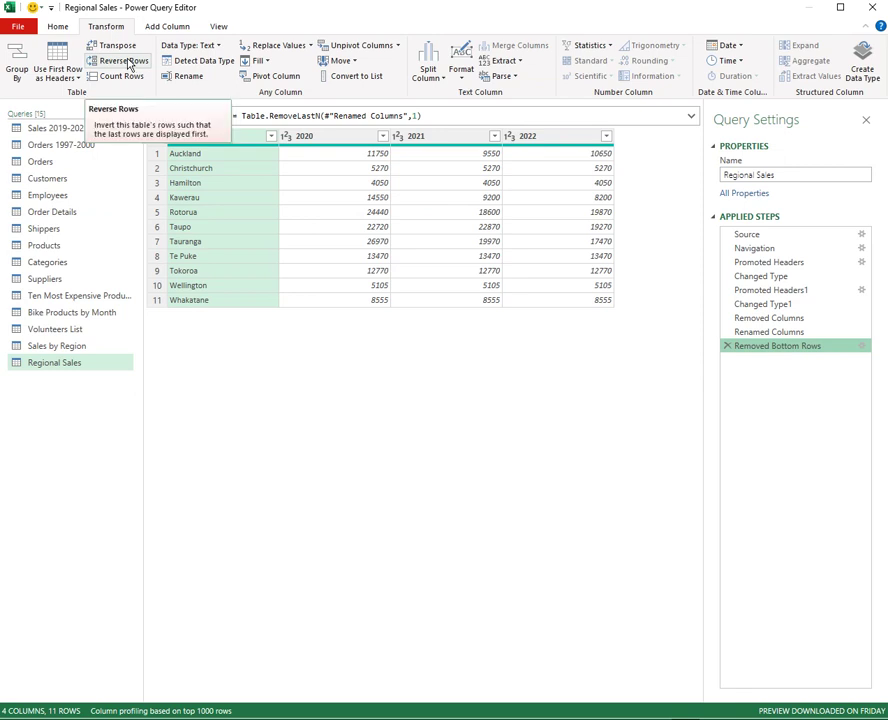
Step: Reverse the row order of the Regional Sales table
{"action": "left_click", "coordinate": [124, 61]}
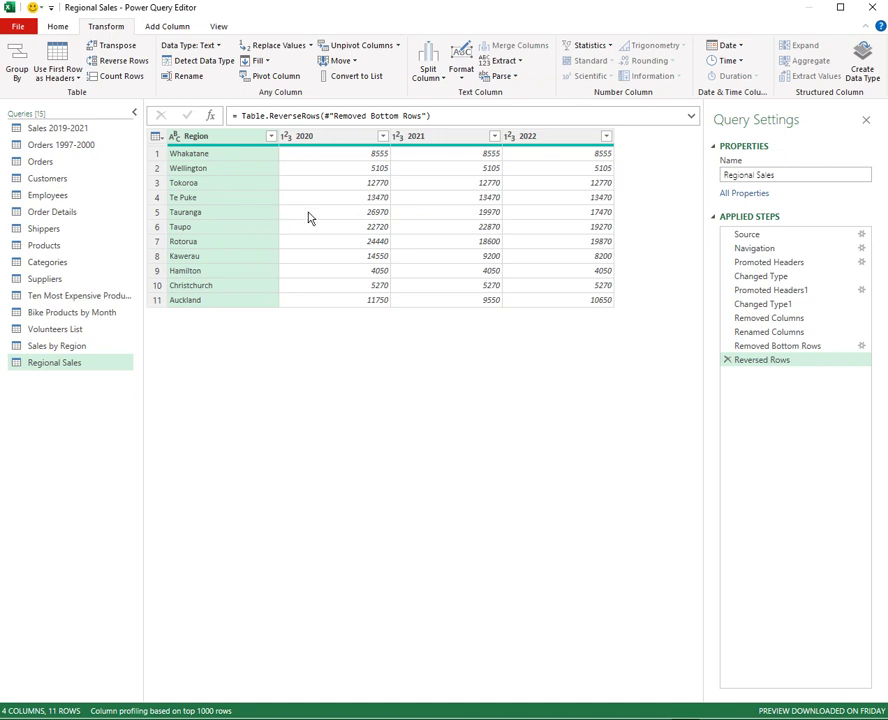
Step: Unpivot the 2020, 2021 and 2022 columns of the Regional Sales table
{"action": "left_click", "coordinate": [340, 141]}
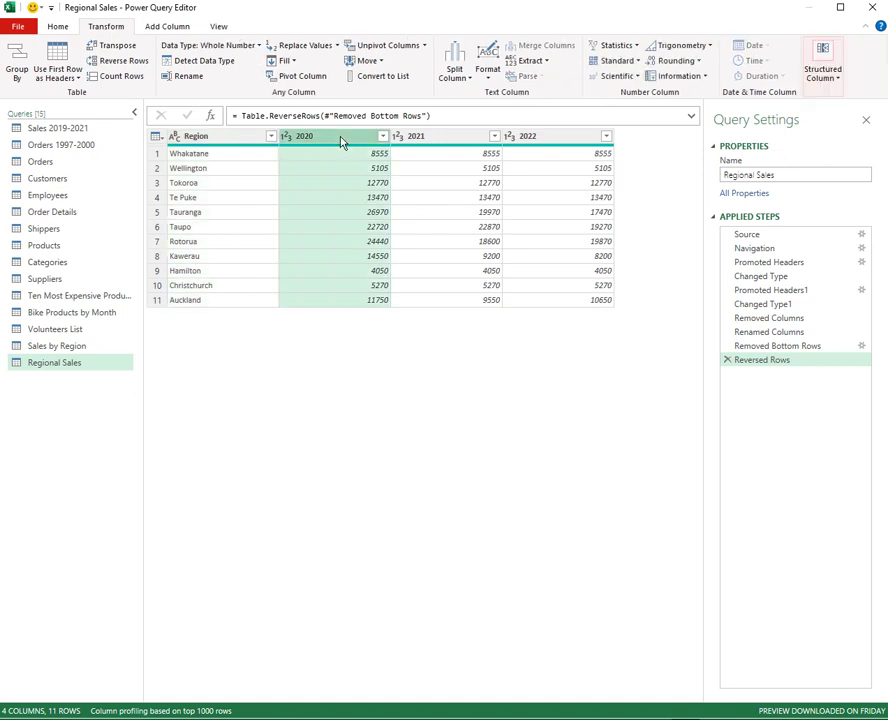
{"action": "left_click", "coordinate": [568, 143], "text": "shift"}
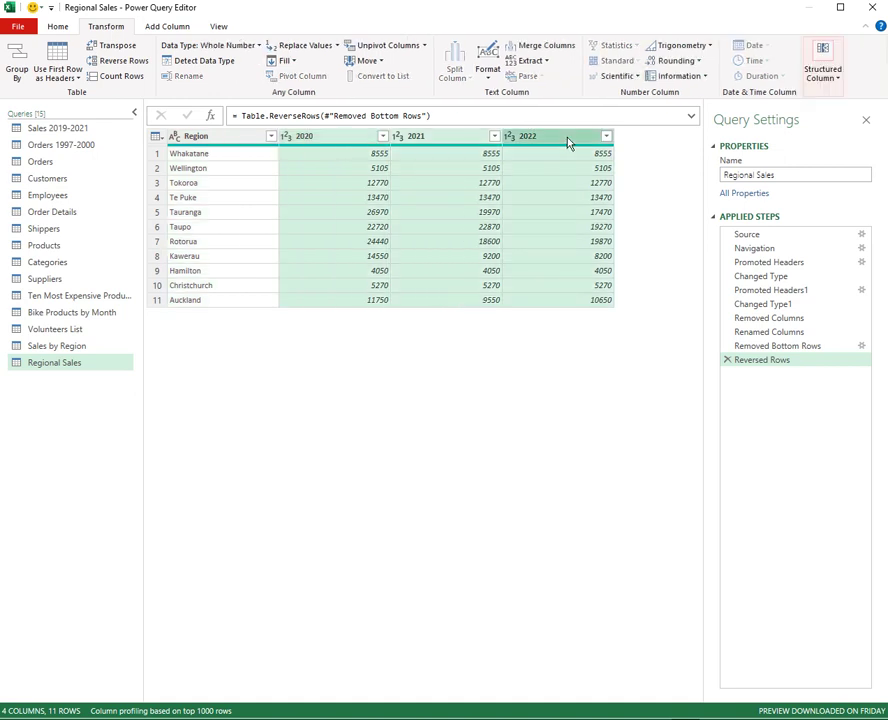
{"action": "left_click", "coordinate": [378, 47]}
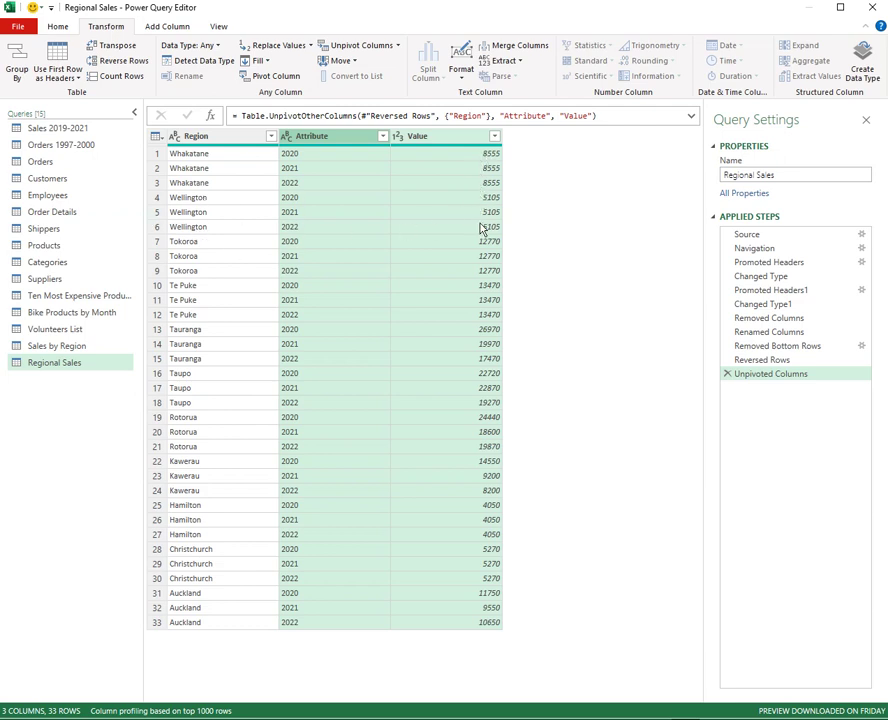
Step: Rename the Attribute column as Year and the Value column as Sales
{"action": "left_click", "coordinate": [329, 145]}
{"action": "double_click", "coordinate": [329, 145]}
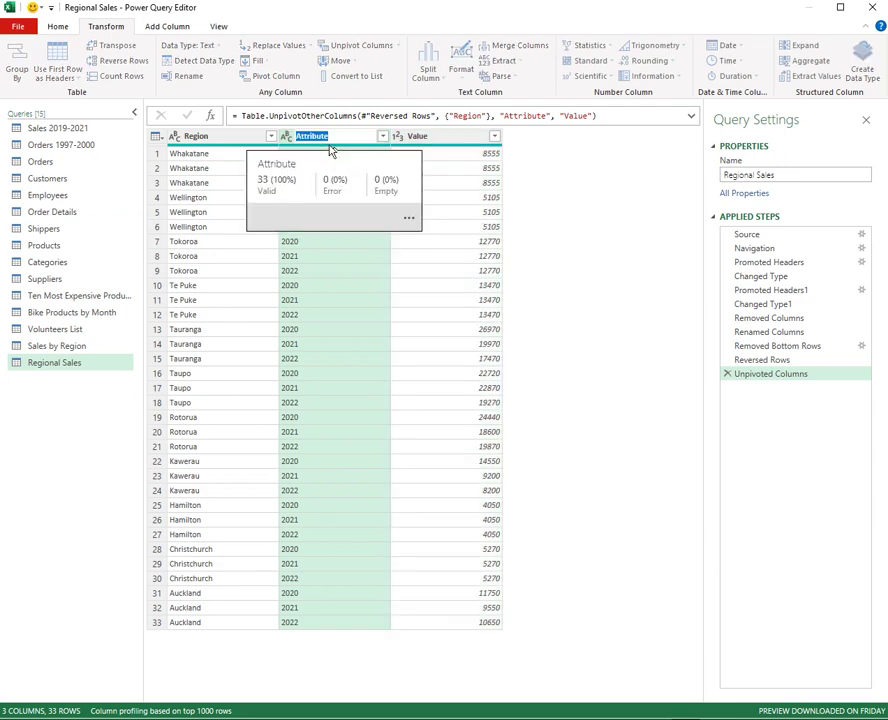
{"action": "type", "text": "Year"}
{"action": "key", "text": "Return"}
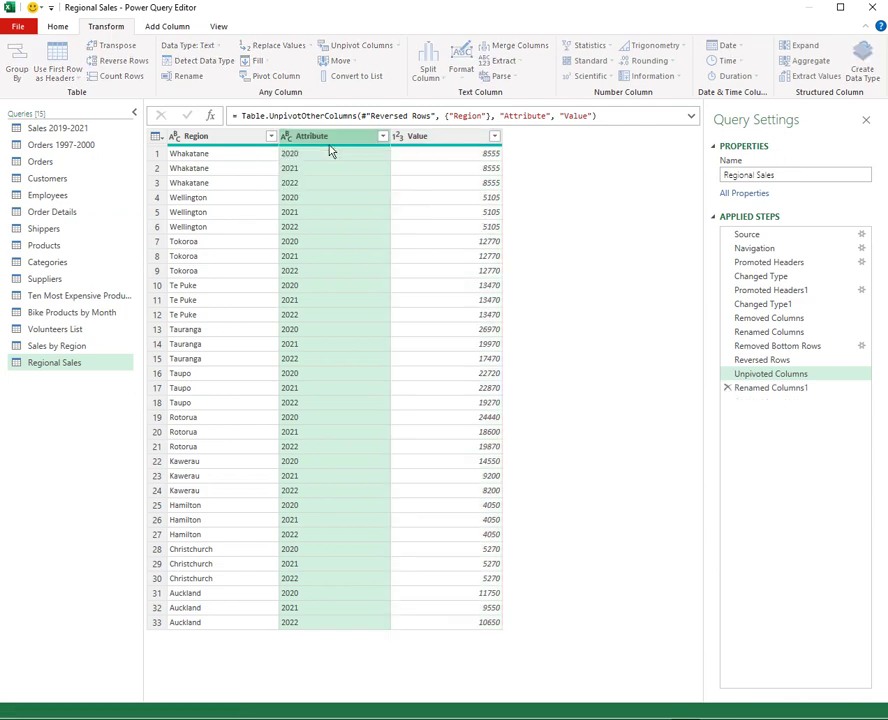
{"action": "left_click", "coordinate": [438, 140]}
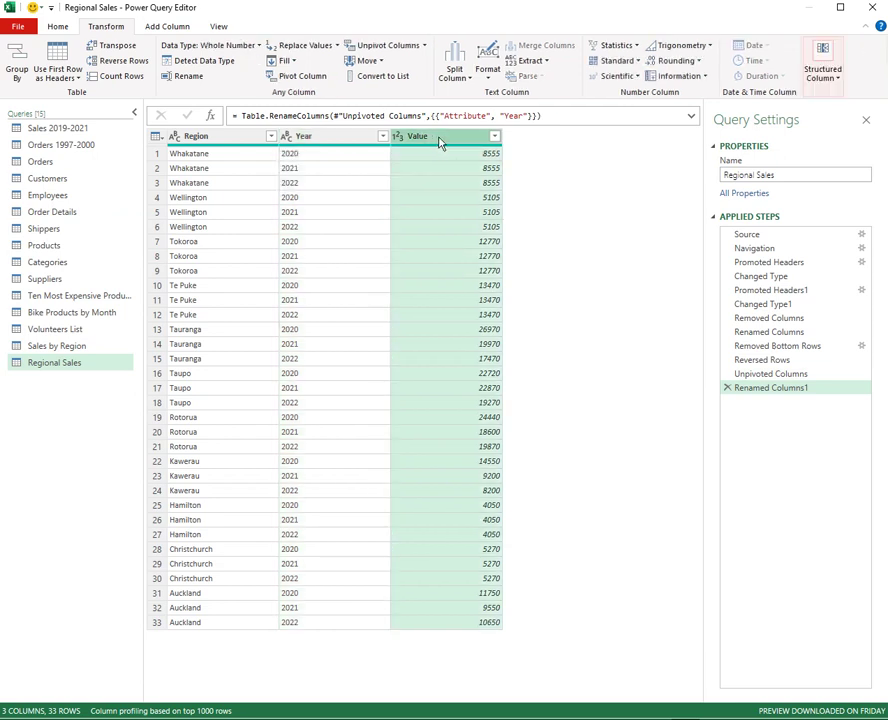
{"action": "double_click", "coordinate": [487, 140]}
{"action": "type", "text": "Sale"}
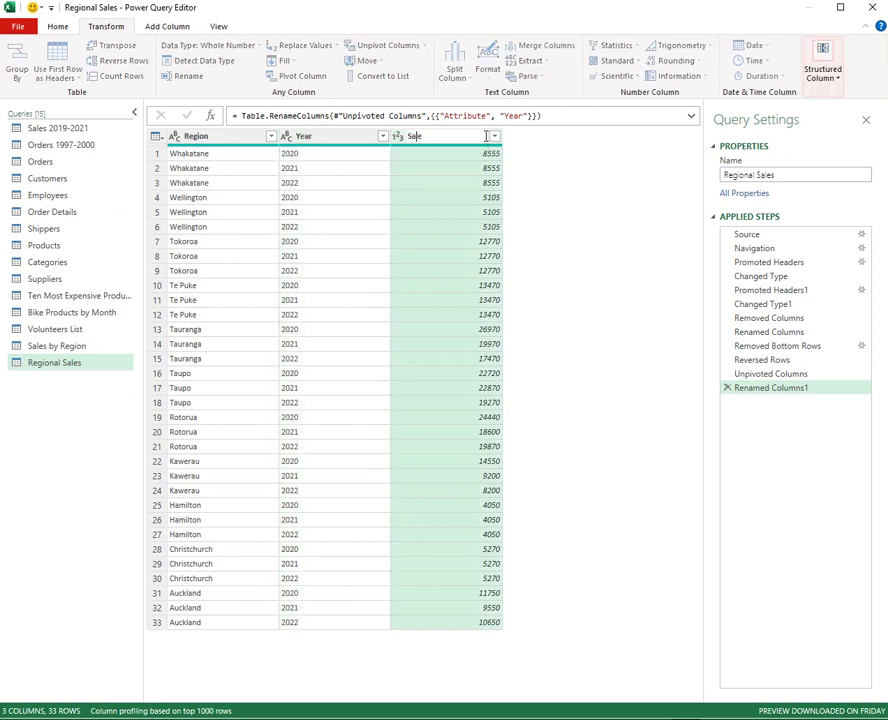
{"action": "key", "text": "Return"}
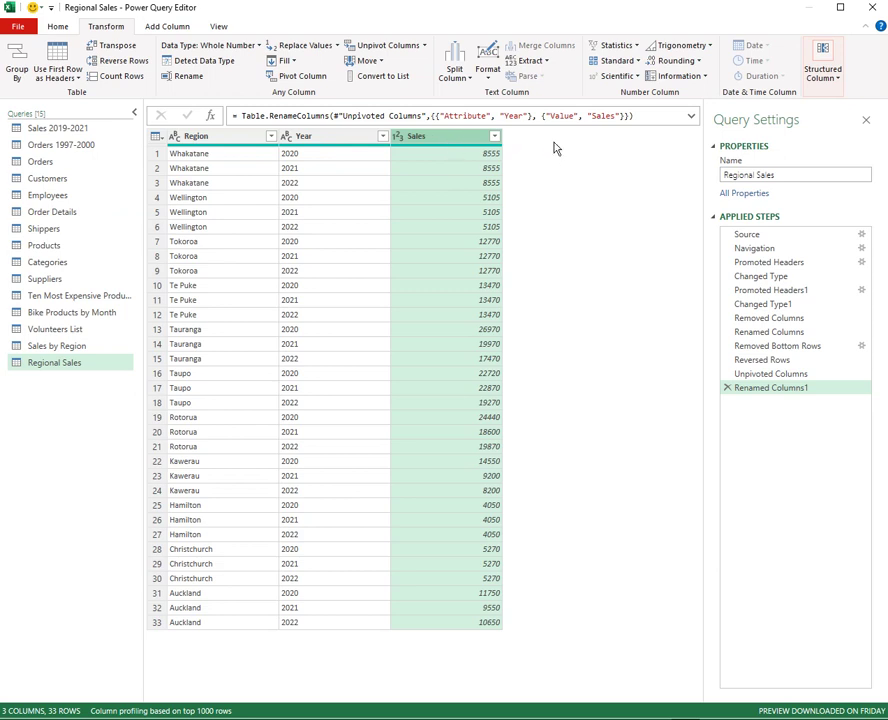
Step: Add a merged column combining Region and Year with a space separator, named Region & Year
{"action": "left_click", "coordinate": [232, 141]}
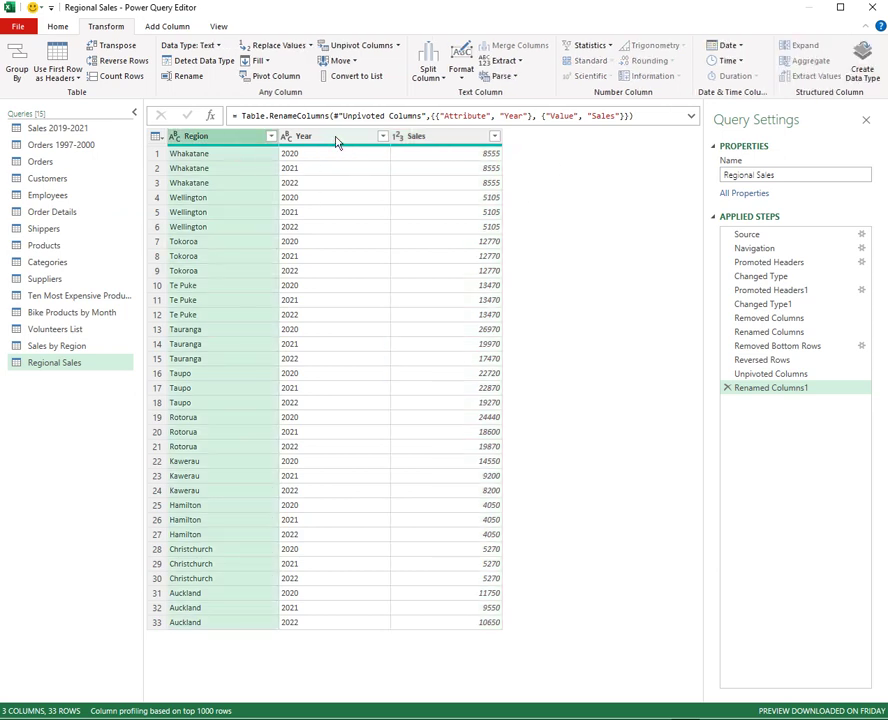
{"action": "left_click", "coordinate": [336, 141], "text": "ctrl"}
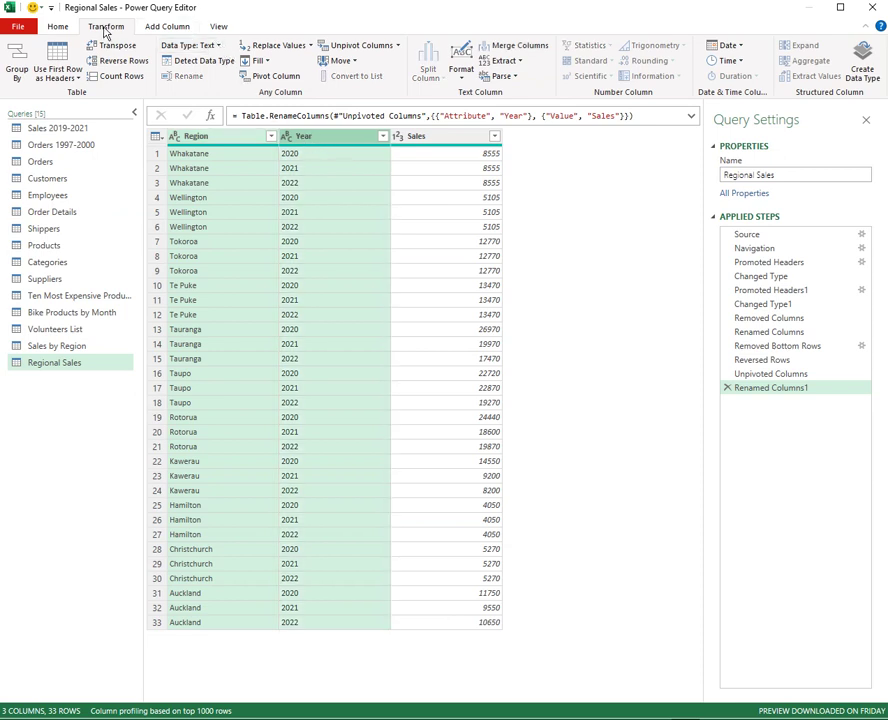
{"action": "left_click", "coordinate": [168, 27]}
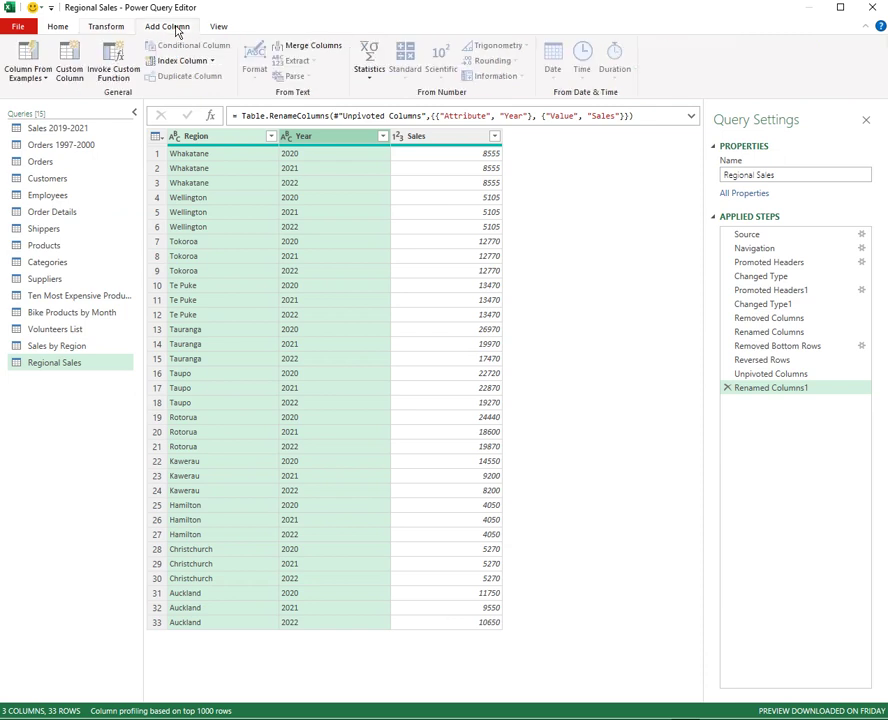
{"action": "left_click", "coordinate": [308, 47]}
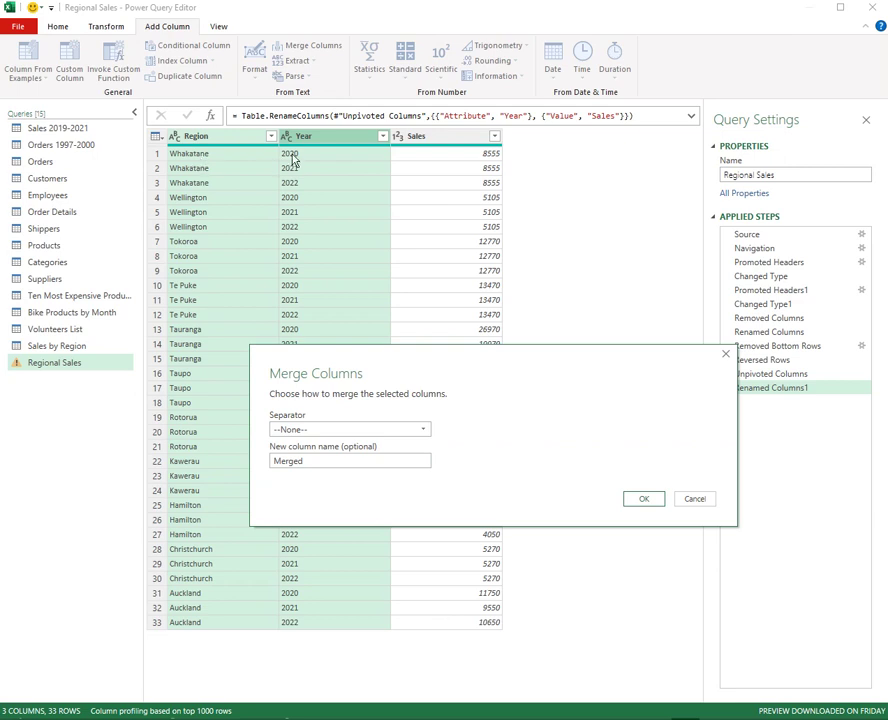
{"action": "left_click", "coordinate": [422, 430]}
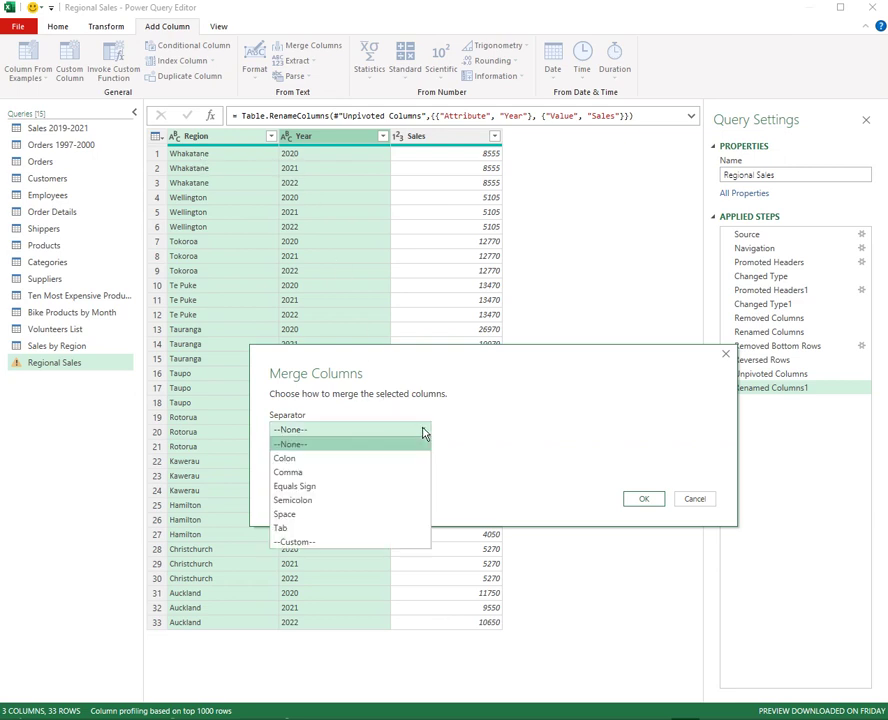
{"action": "left_click", "coordinate": [345, 519]}
{"action": "left_click_drag", "start_coordinate": [363, 460], "coordinate": [245, 463]}
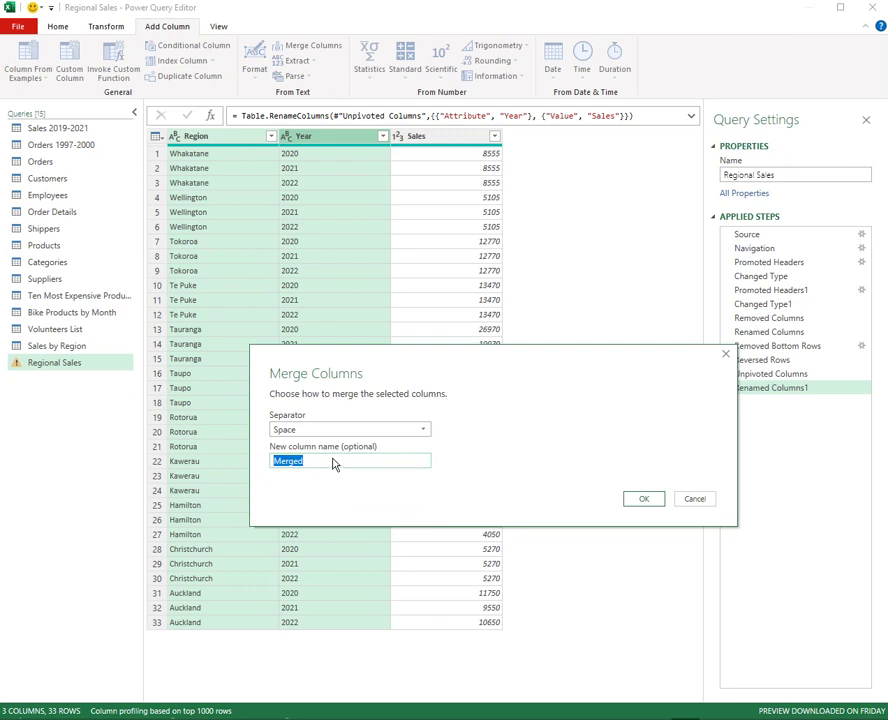
{"action": "type", "text": "Region & Year"}
{"action": "left_click", "coordinate": [644, 498]}
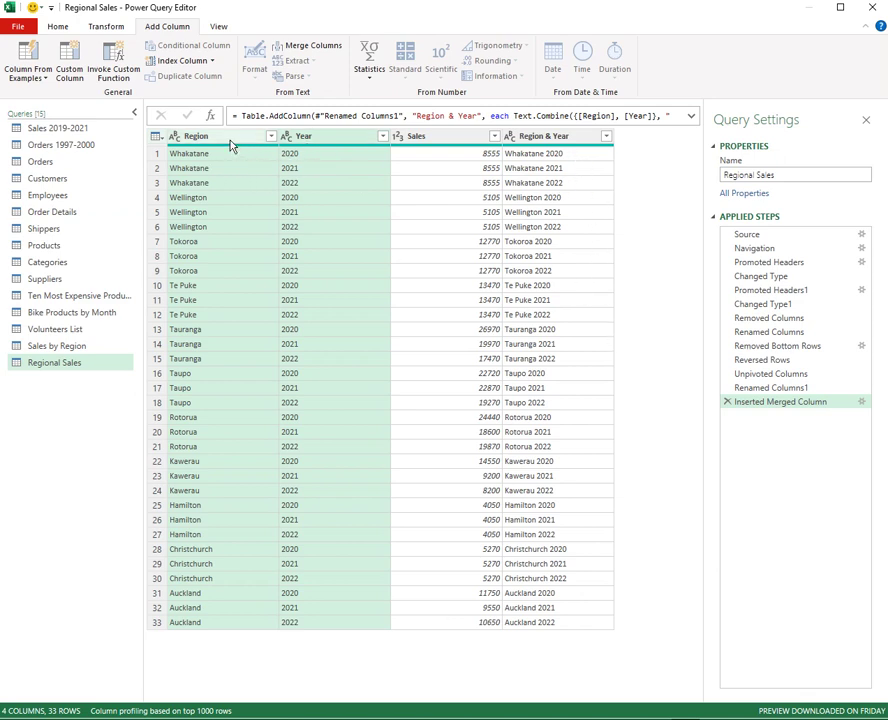
Step: Remove the original Region and Year columns from the Regional Sales table
{"action": "left_click", "coordinate": [313, 143], "text": "ctrl"}
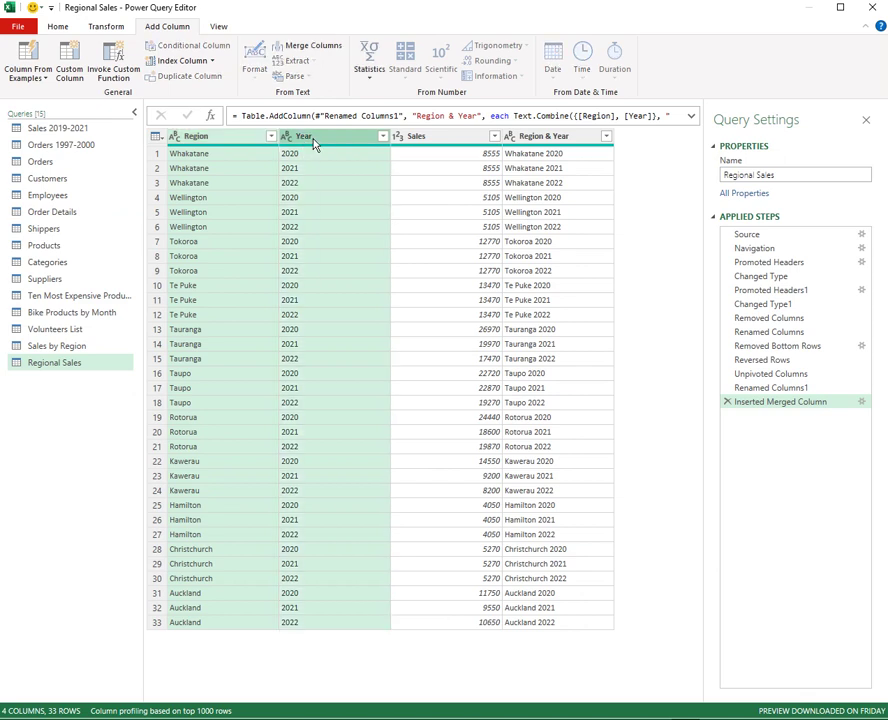
{"action": "right_click", "coordinate": [314, 143]}
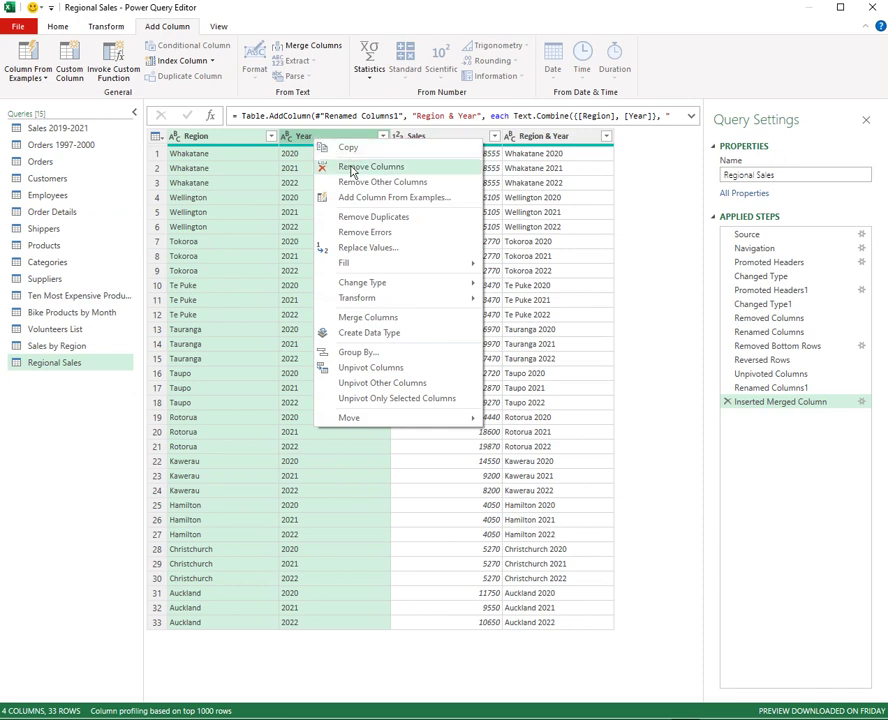
{"action": "left_click", "coordinate": [52, 26]}
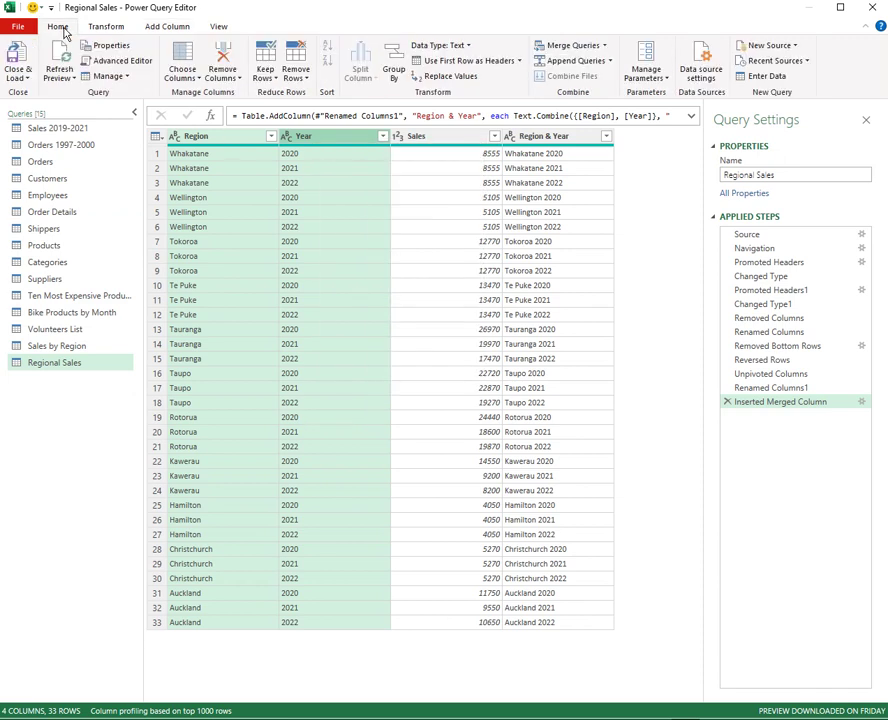
{"action": "left_click", "coordinate": [229, 52]}
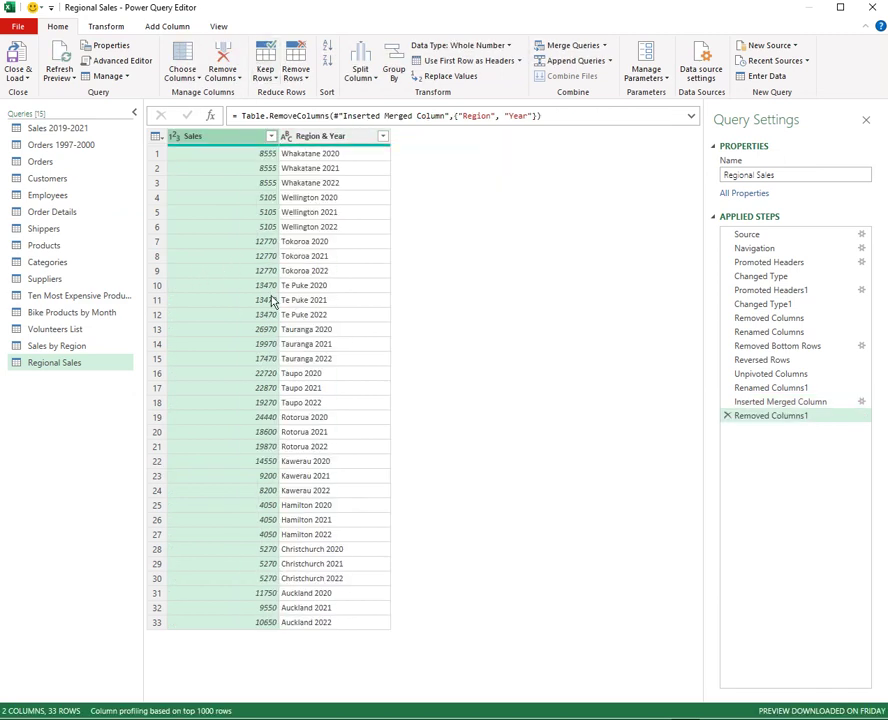
Step: Move the Region & Year column in front of Sales and reverse the table's row order
{"action": "left_click", "coordinate": [336, 138]}
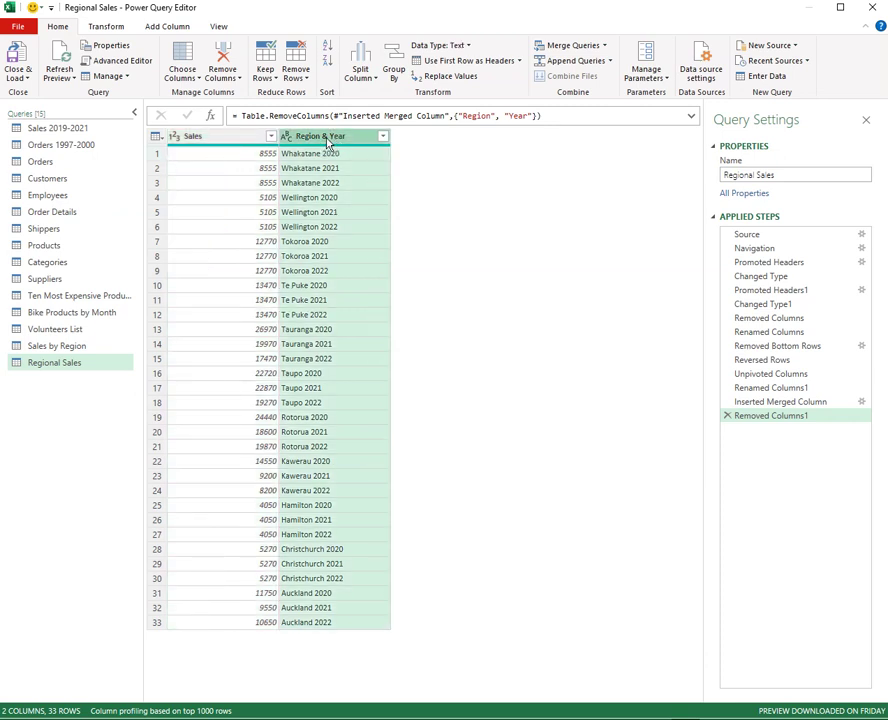
{"action": "left_click_drag", "start_coordinate": [331, 147], "coordinate": [200, 150]}
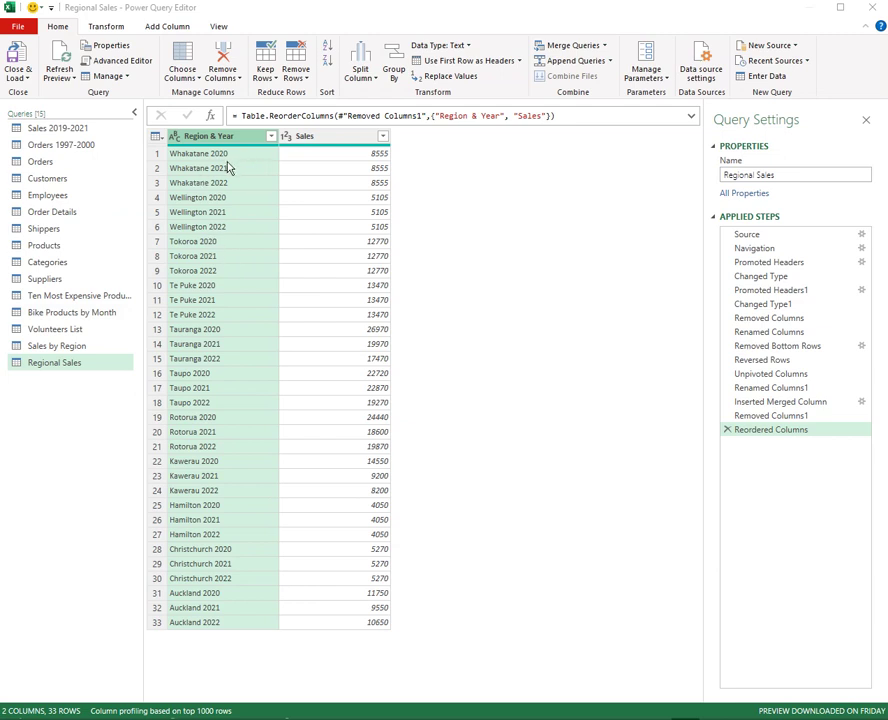
{"action": "left_click", "coordinate": [107, 28]}
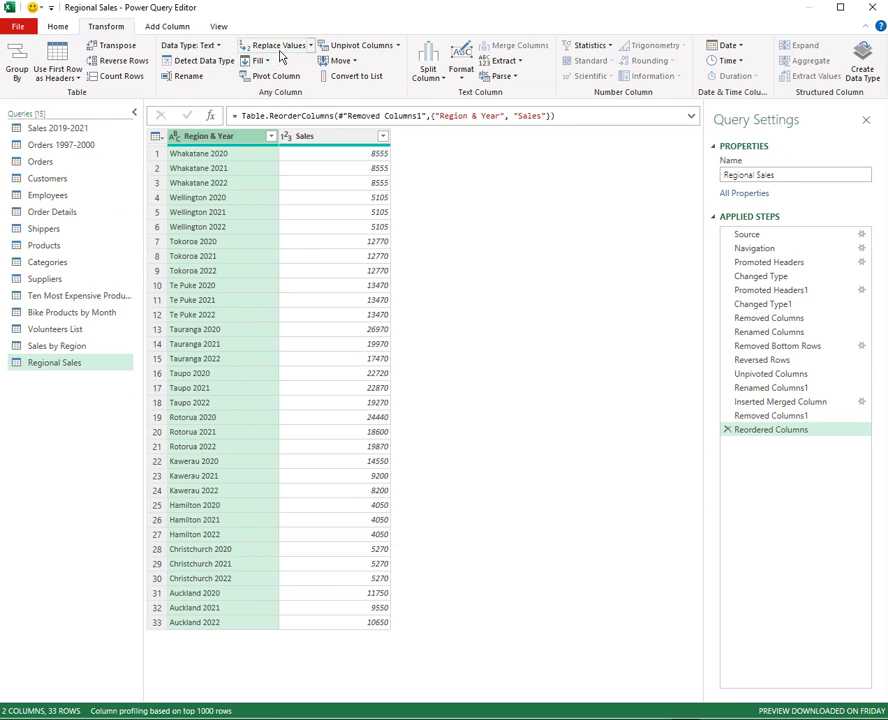
{"action": "left_click", "coordinate": [122, 62]}
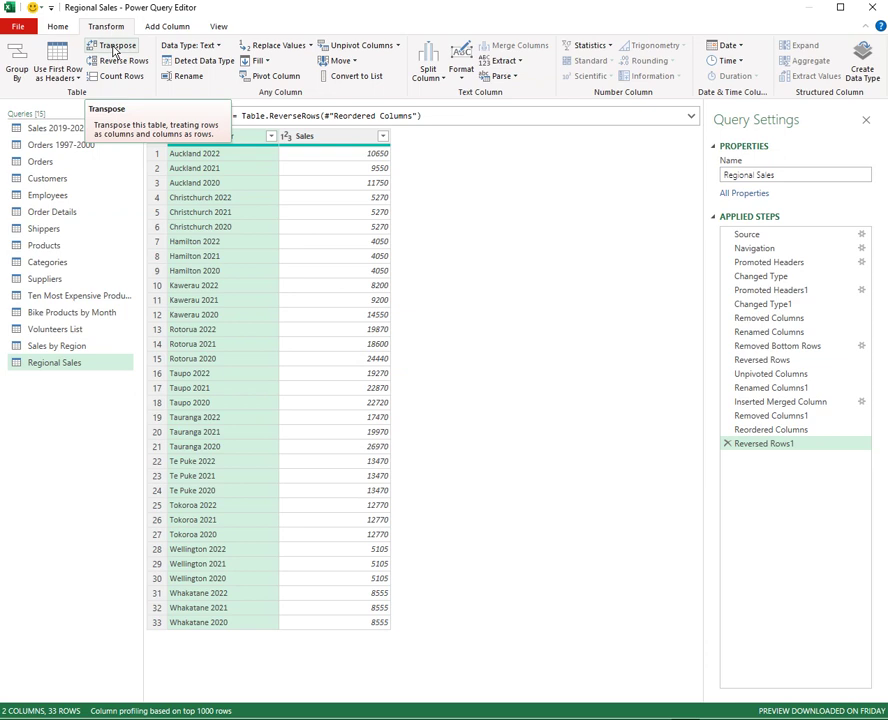
Step: Transpose the Regional Sales table and use its first row as headers
{"action": "left_click", "coordinate": [113, 46]}
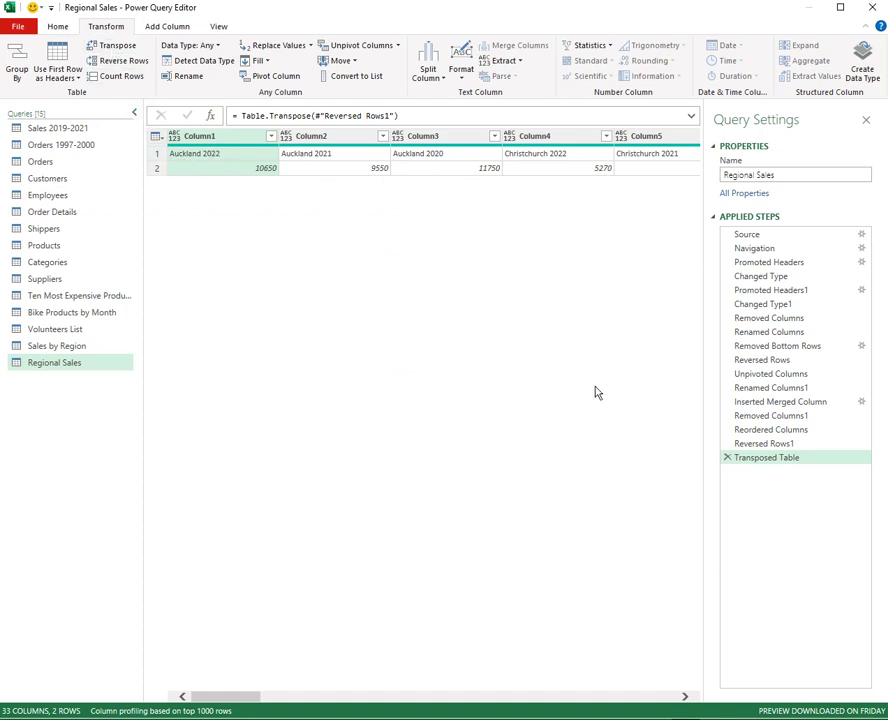
{"action": "left_click", "coordinate": [728, 458]}
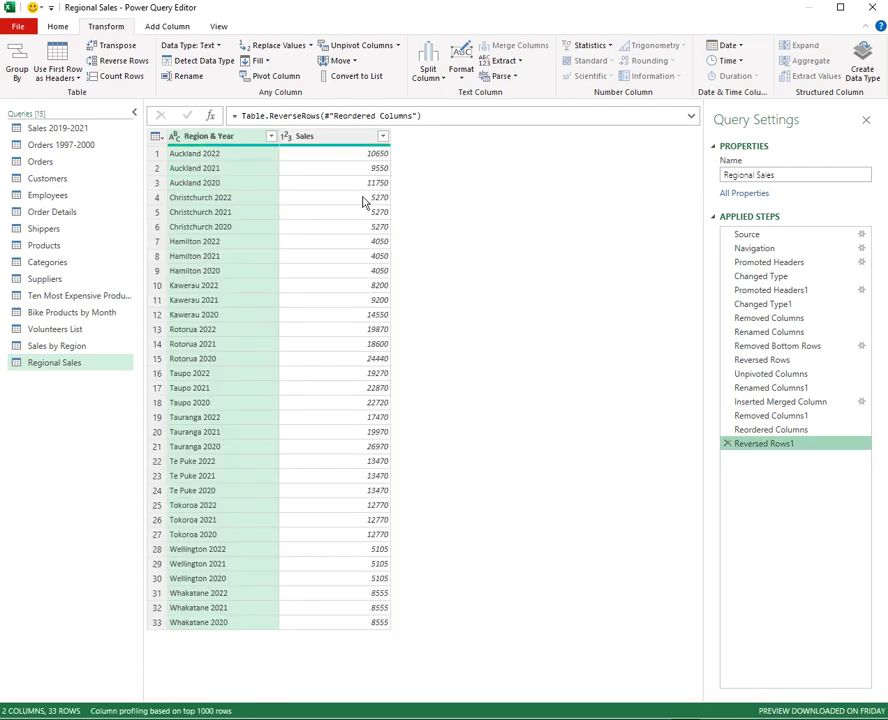
{"action": "left_click", "coordinate": [118, 47]}
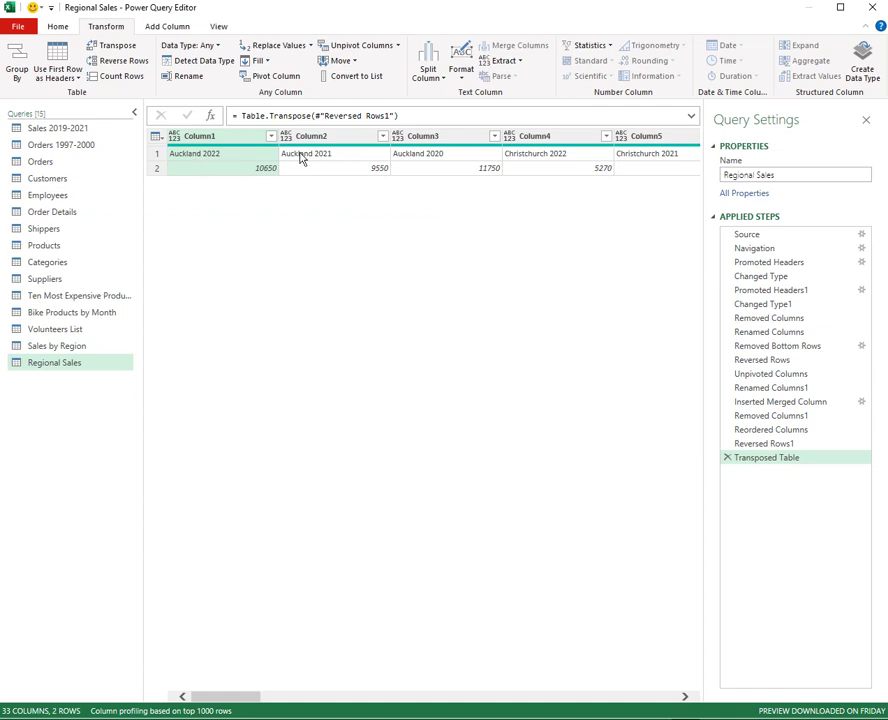
{"action": "left_click", "coordinate": [58, 26]}
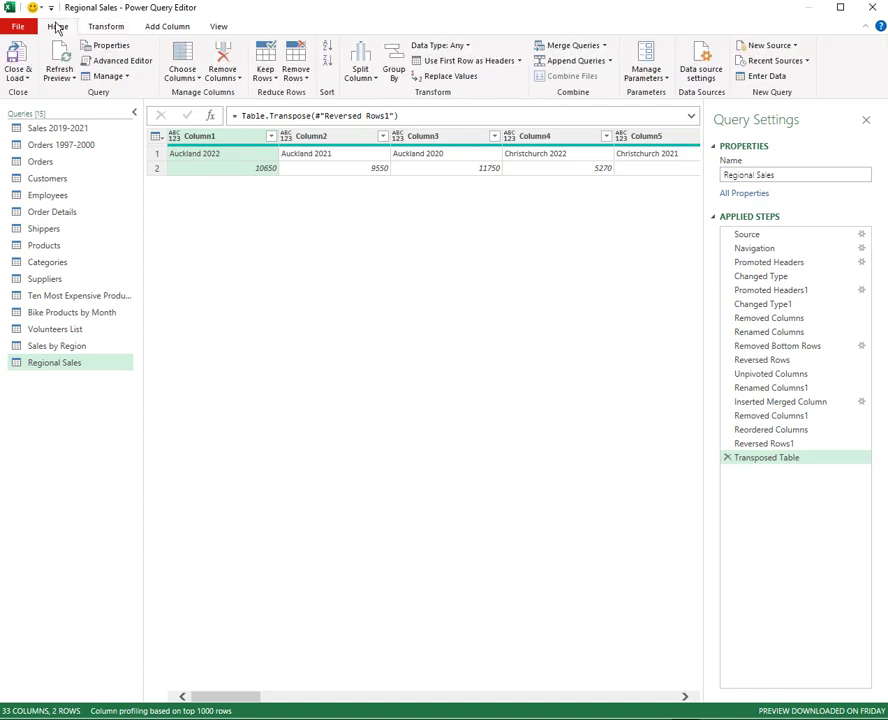
{"action": "left_click", "coordinate": [477, 64]}
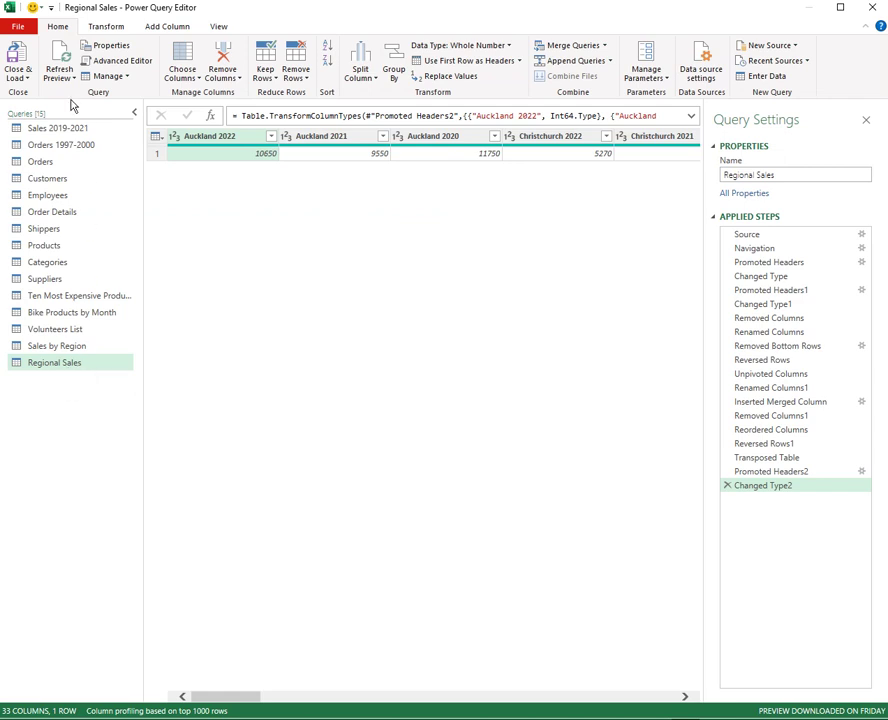
Step: Create a reference query from Regional Sales and rename it as Total Sales Figure
{"action": "left_click", "coordinate": [105, 78]}
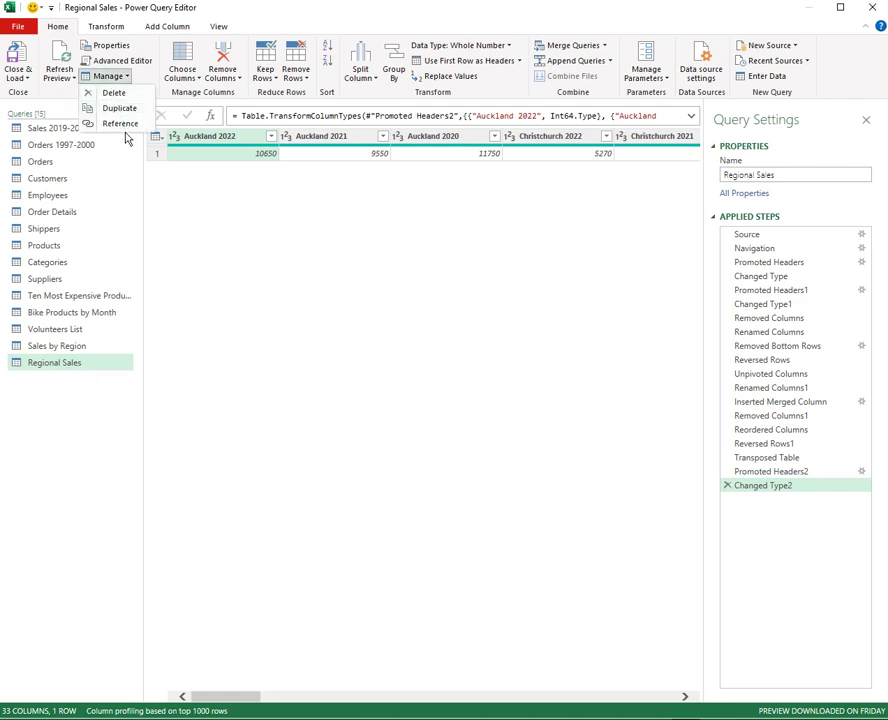
{"action": "left_click", "coordinate": [124, 124]}
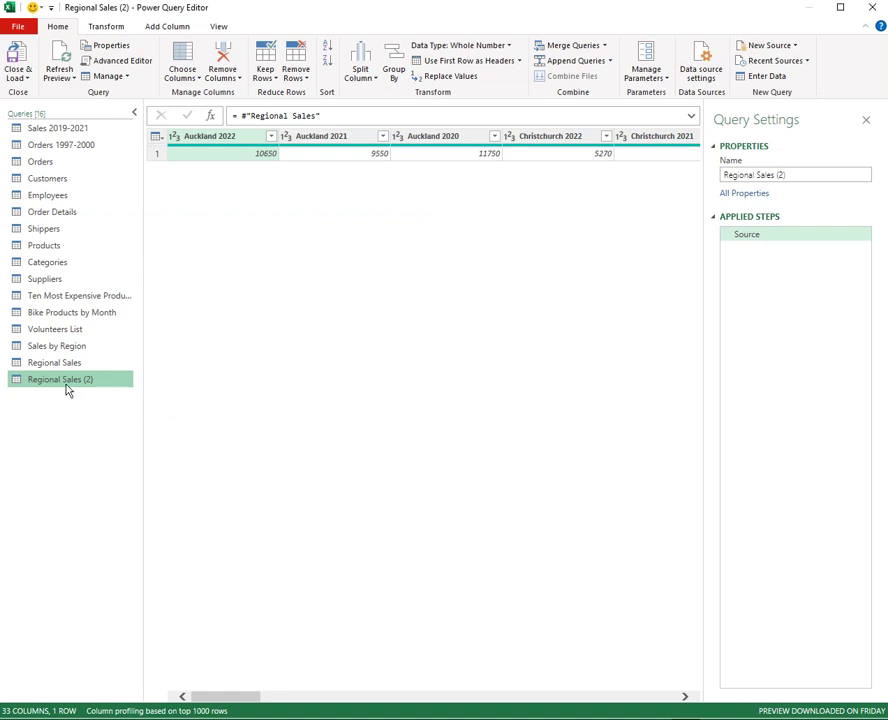
{"action": "key", "text": "F2"}
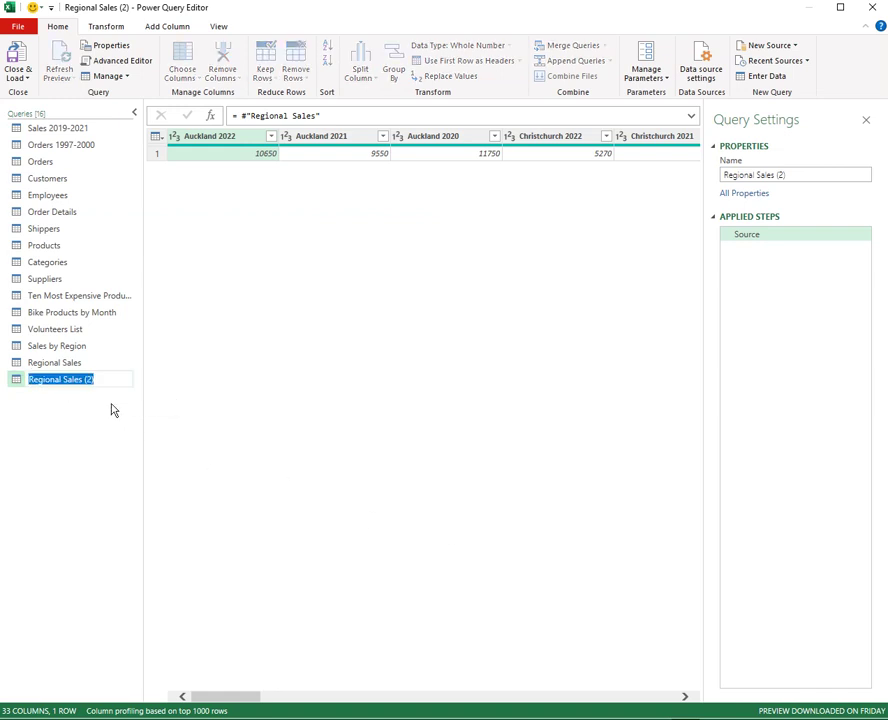
{"action": "type", "text": "Total "}
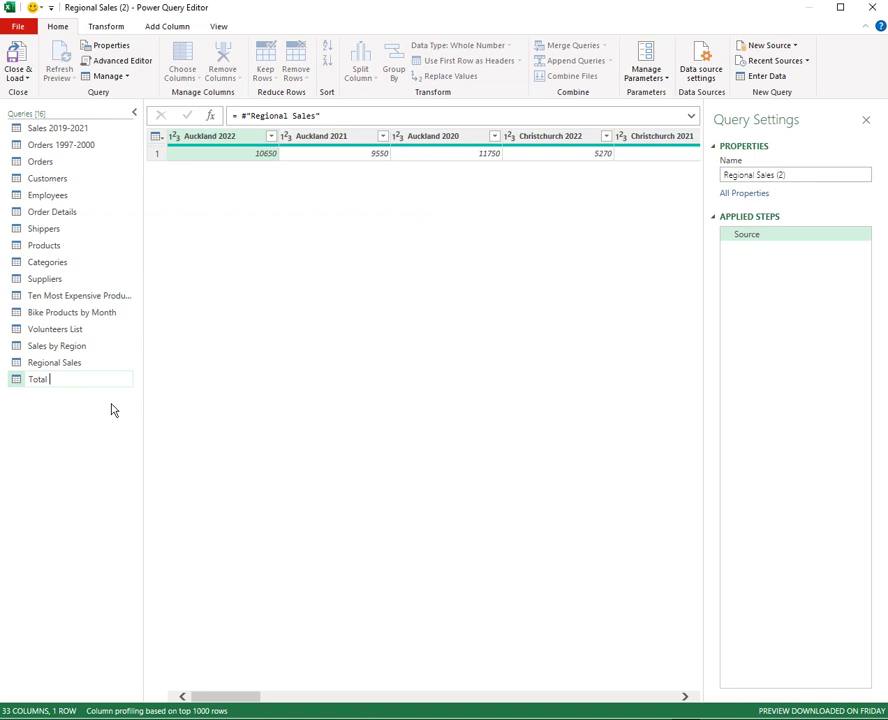
{"action": "type", "text": "Sales Figure"}
{"action": "key", "text": "Return"}
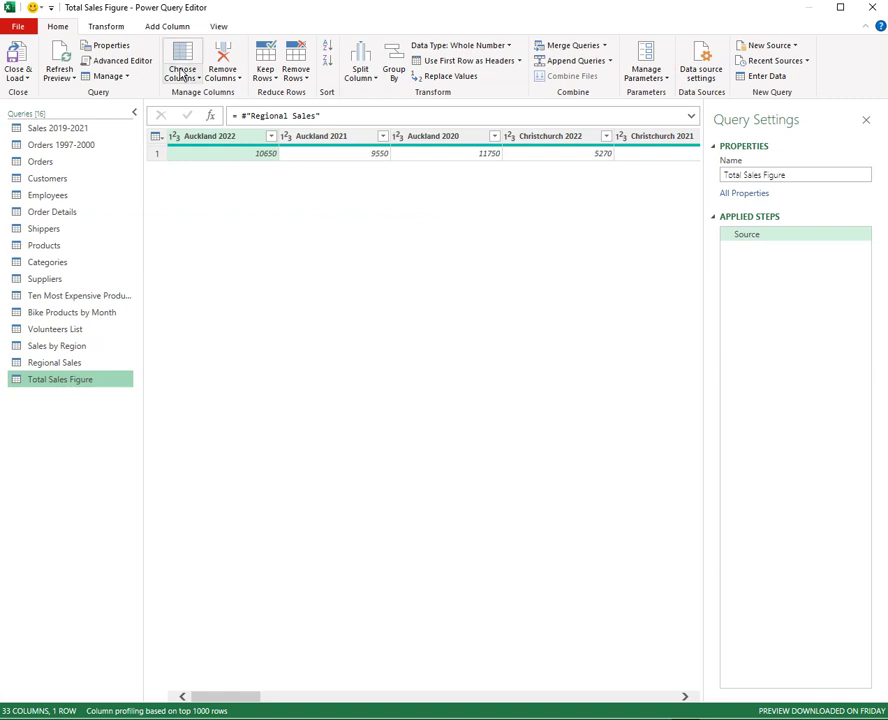
Step: Count the rows of Total Sales Figure, and delete the Counted Rows step from the applied steps
{"action": "left_click", "coordinate": [106, 27]}
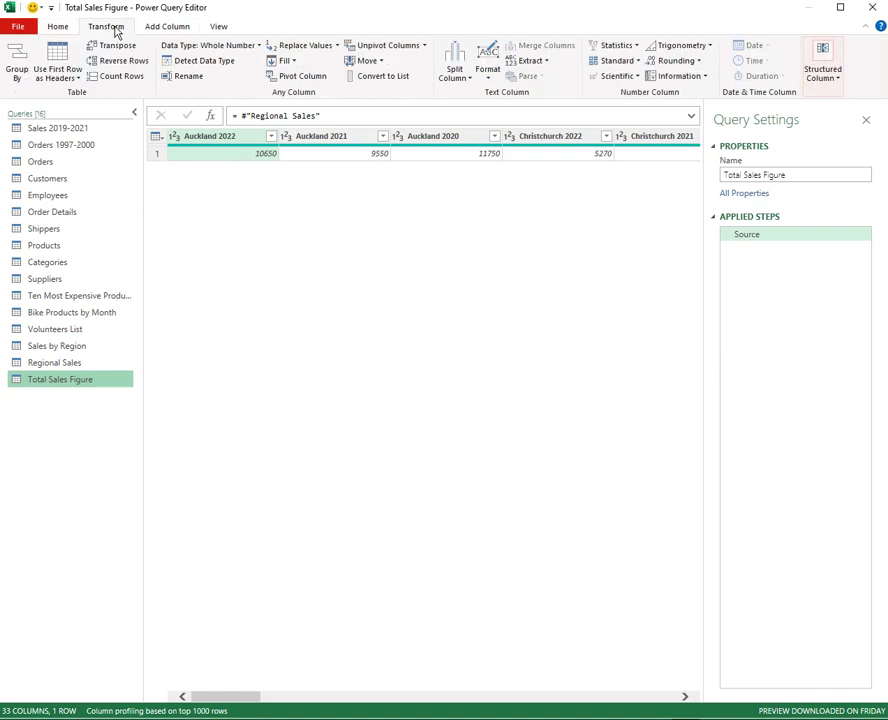
{"action": "left_click", "coordinate": [120, 78]}
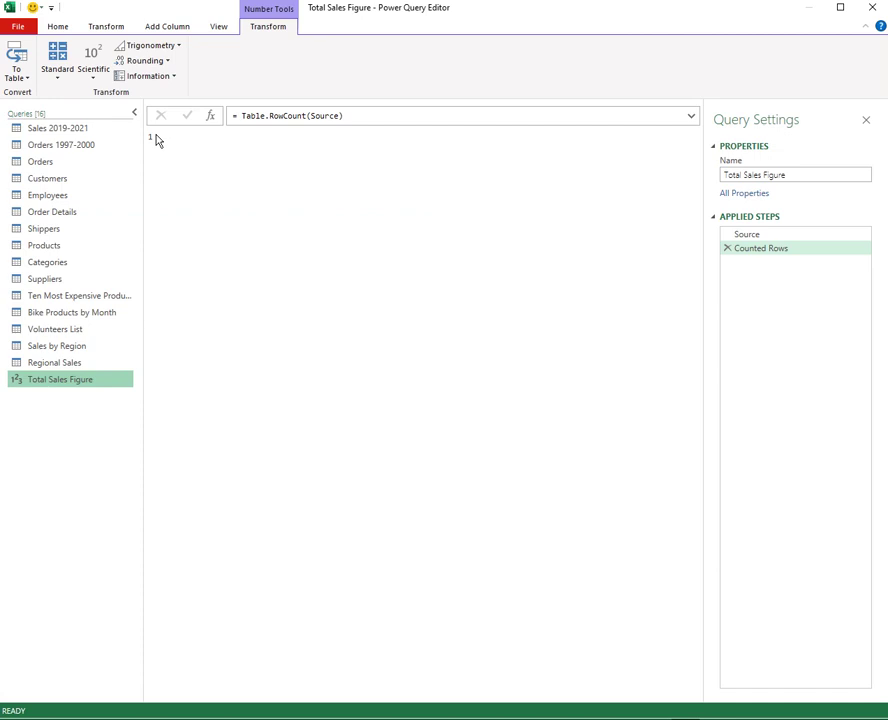
{"action": "left_click", "coordinate": [728, 249]}
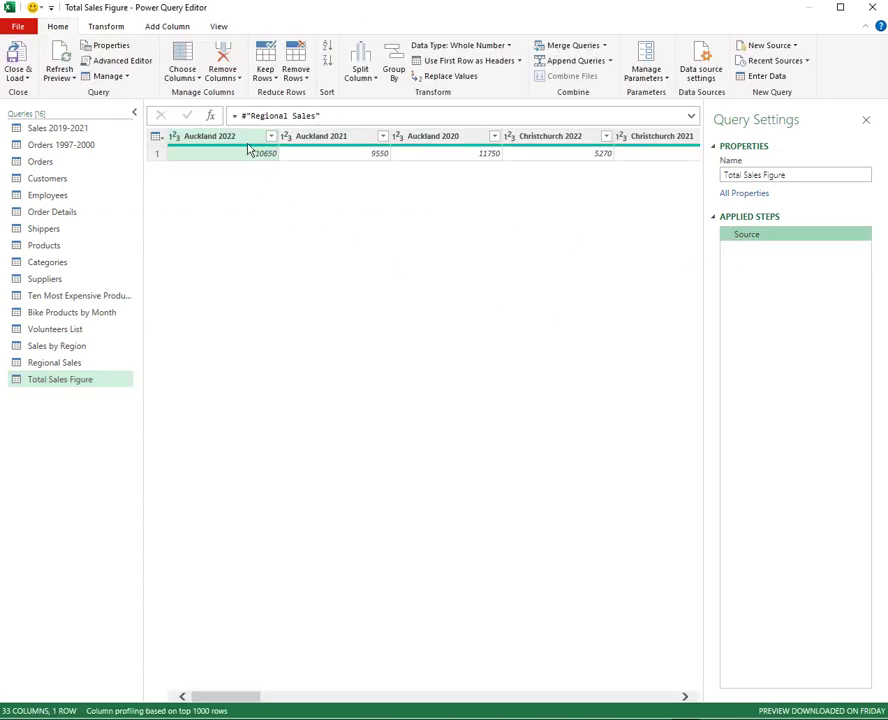
Step: Transpose the Total Sales Figure table and count its rows
{"action": "left_click", "coordinate": [106, 28]}
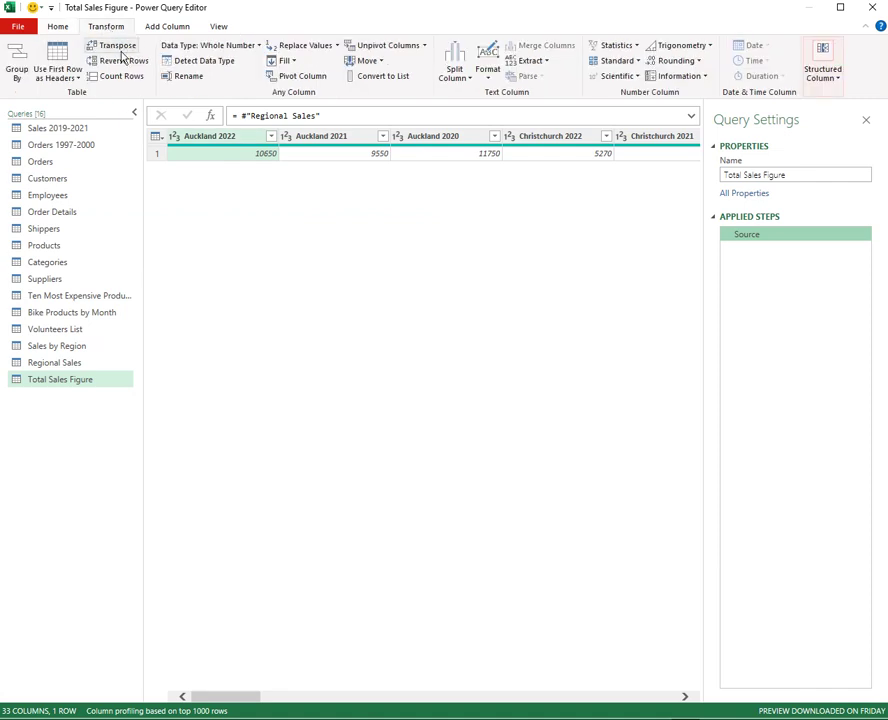
{"action": "left_click", "coordinate": [116, 46]}
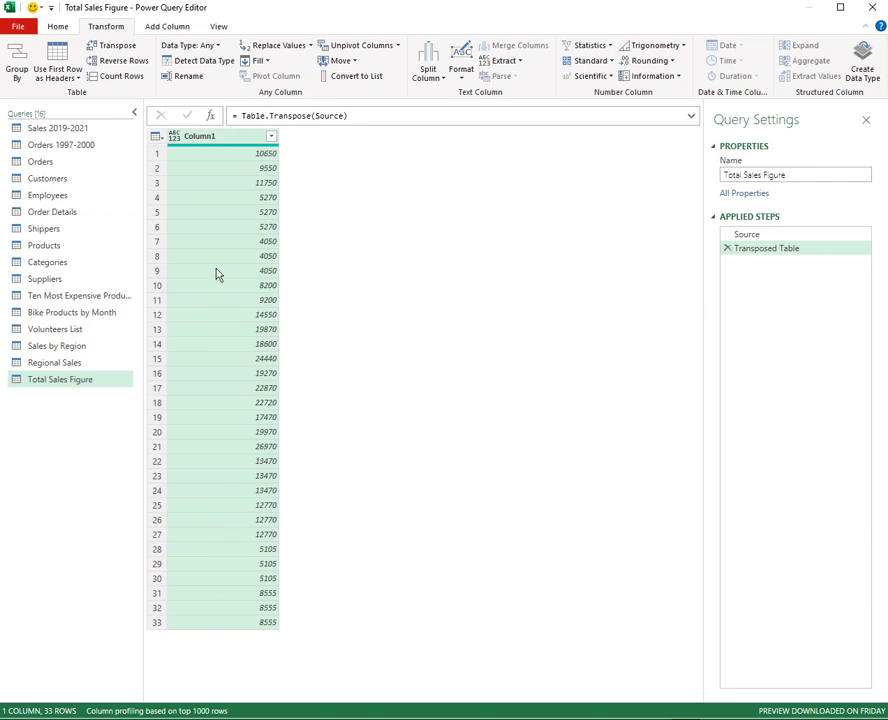
{"action": "left_click", "coordinate": [115, 77]}
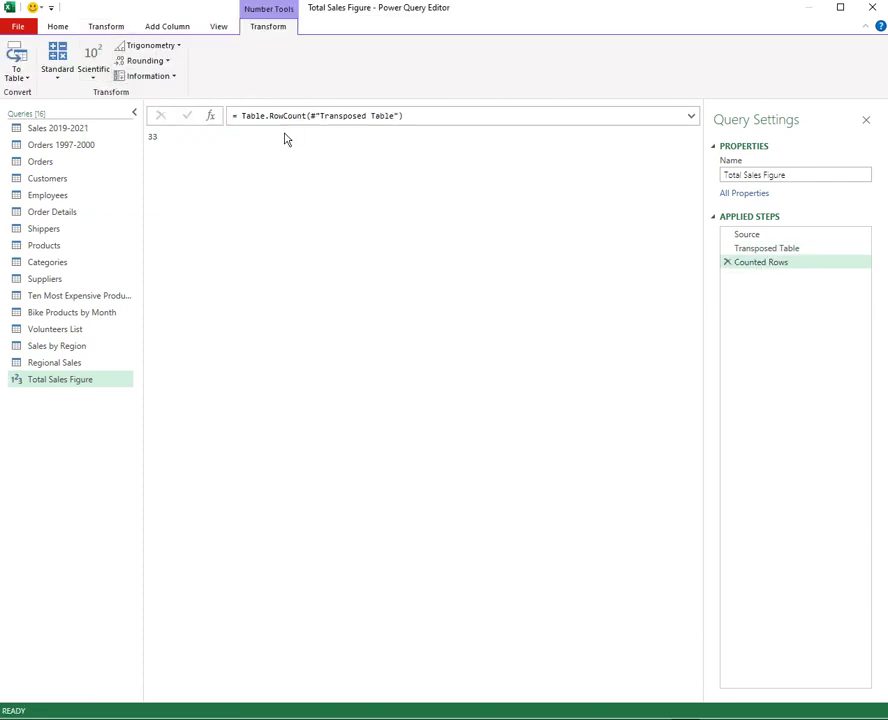